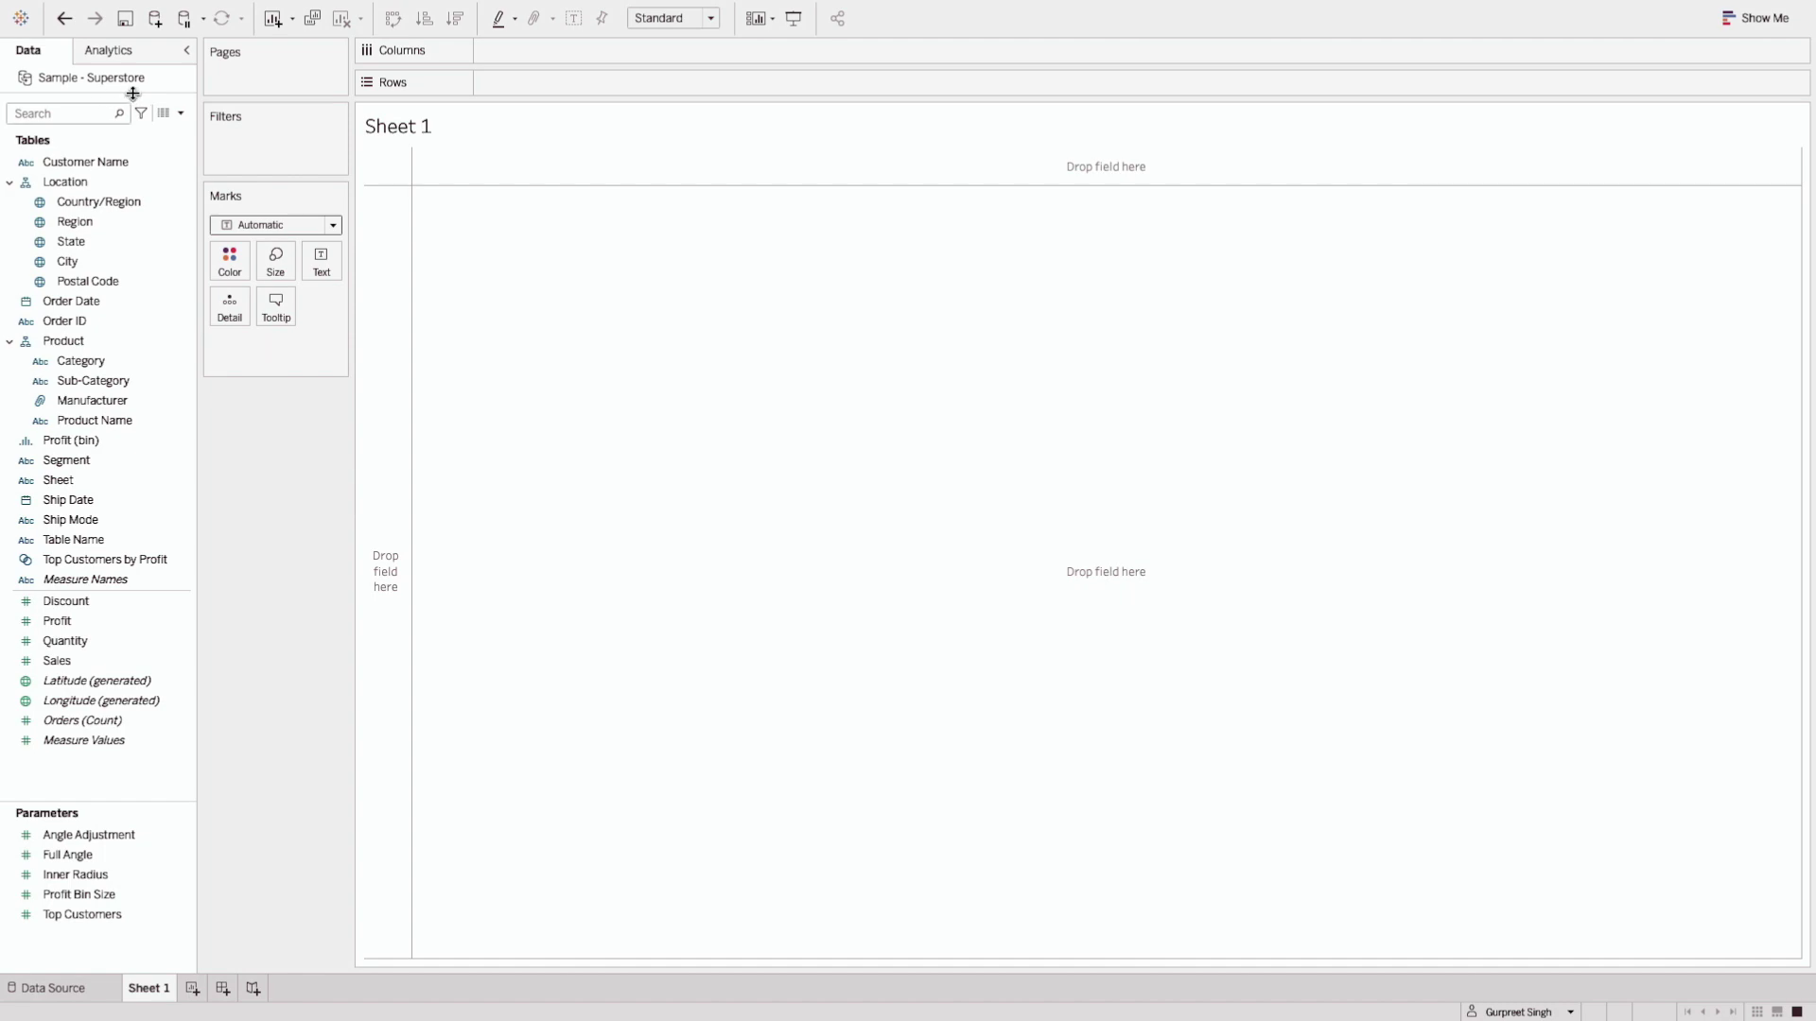
# Plot generated Latitude and Longitude and add State to Detail for one dot per state.
pyautogui.doubleClick(137, 680)
pyautogui.doubleClick(129, 703)
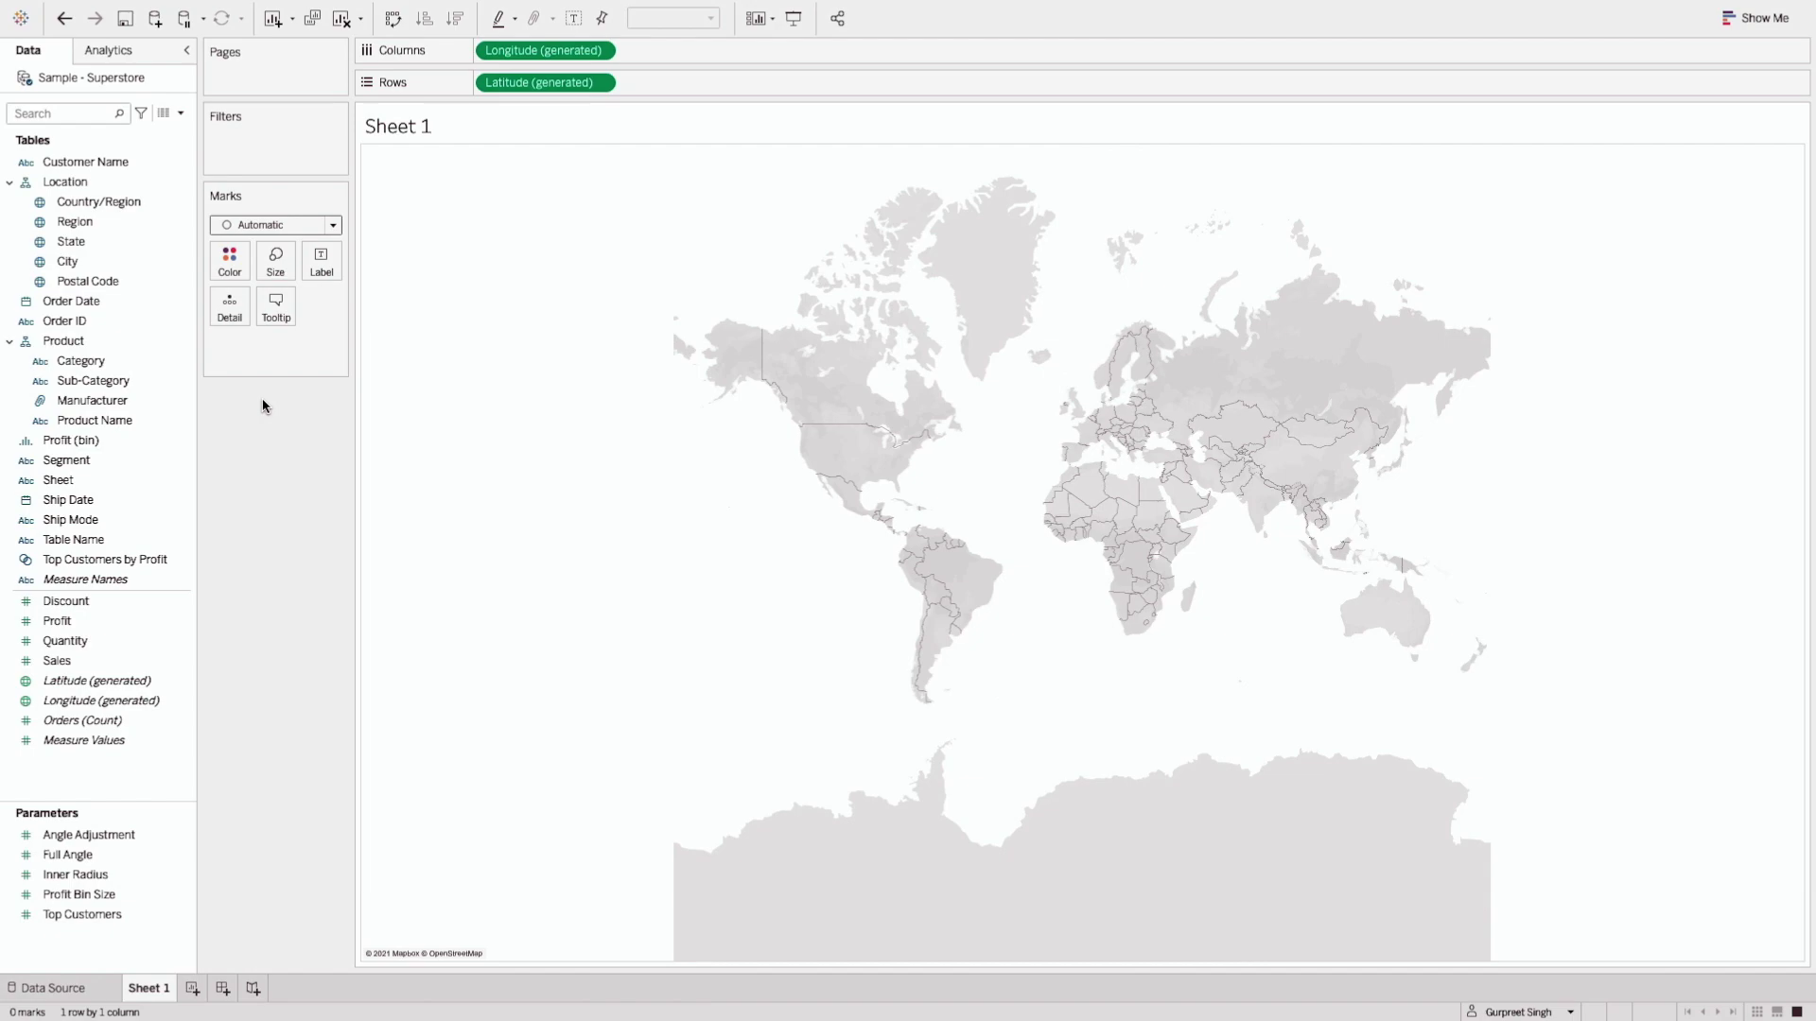
pyautogui.doubleClick(71, 243)
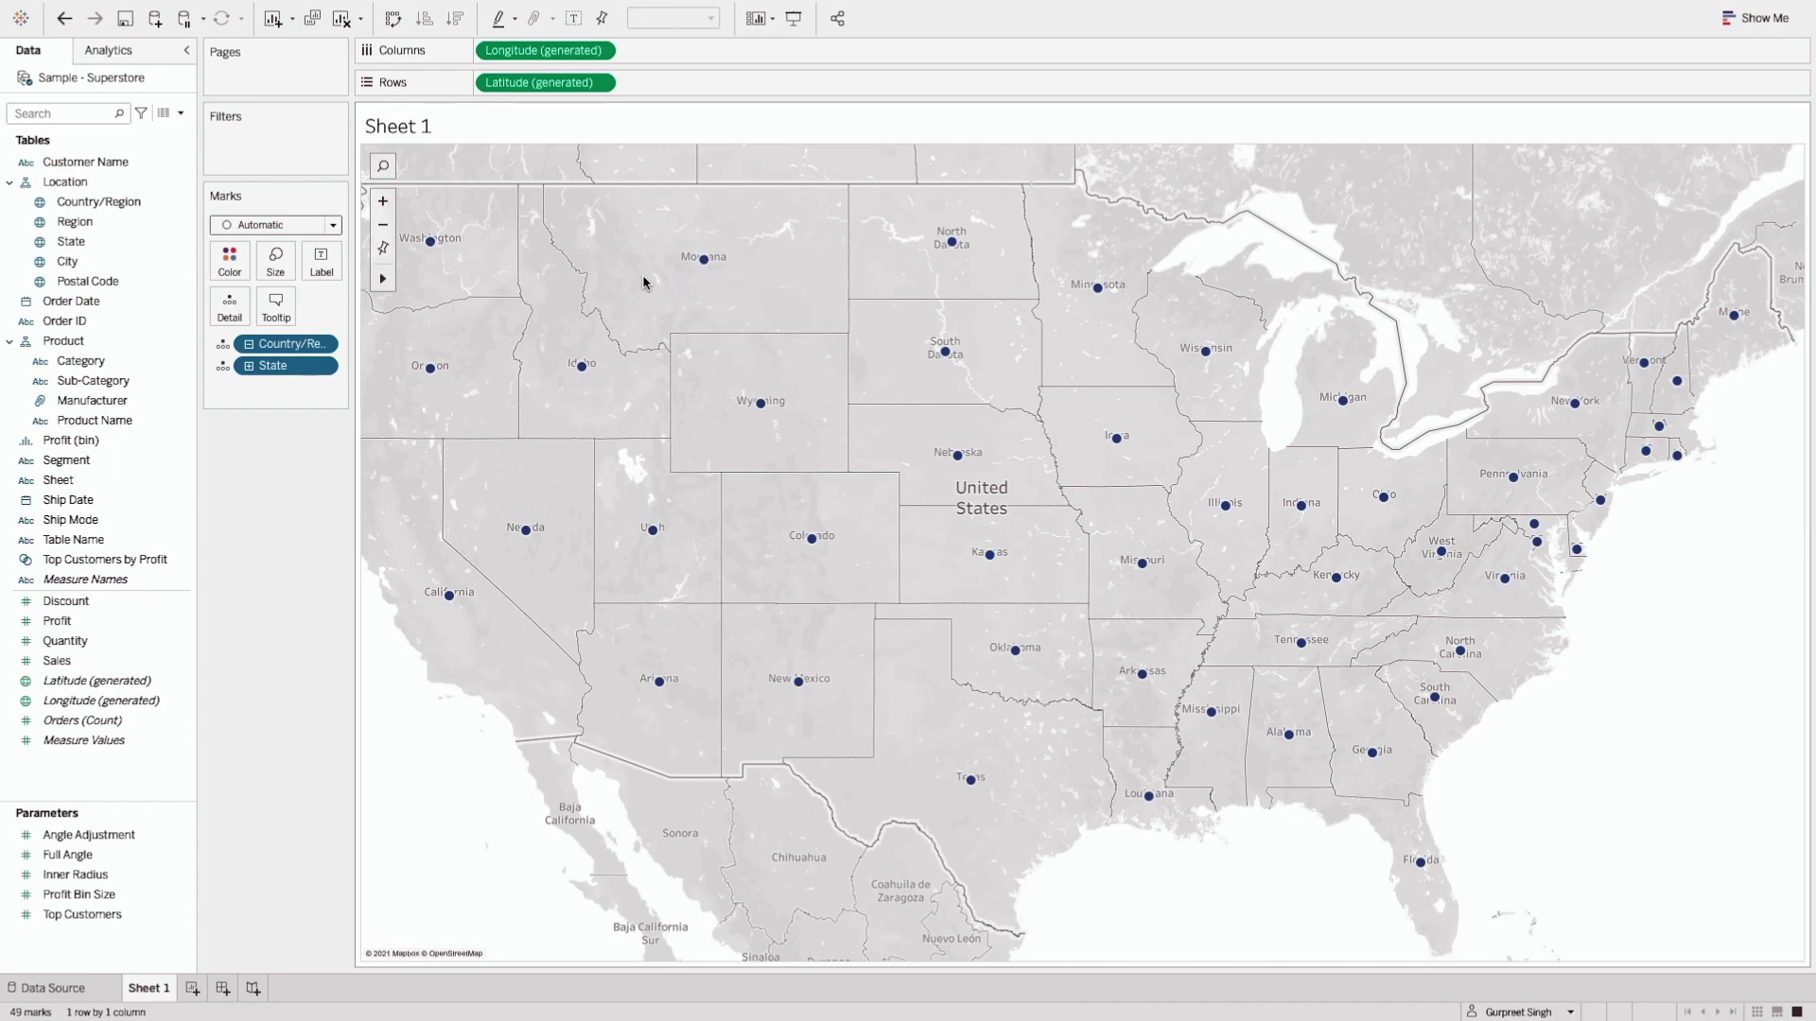
pyautogui.click(332, 227)
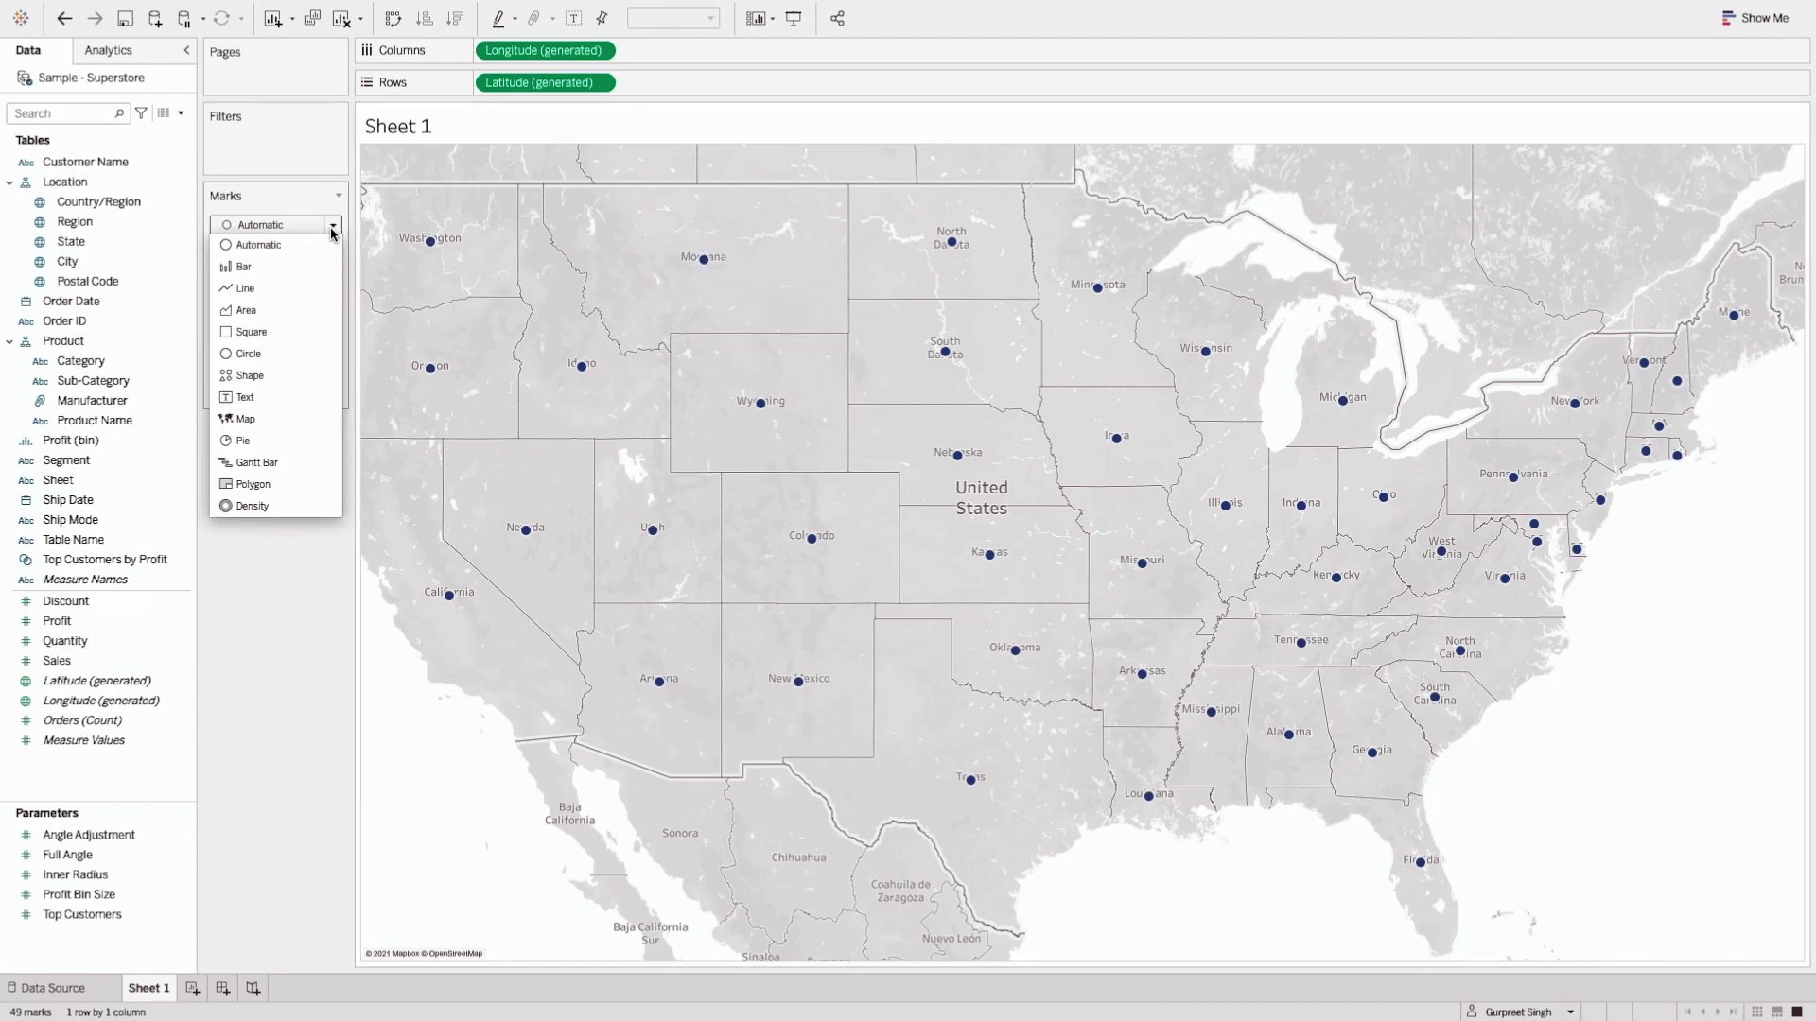
# Switch the marks to Map filled shapes coloured gold at about 42% opacity.
pyautogui.click(246, 419)
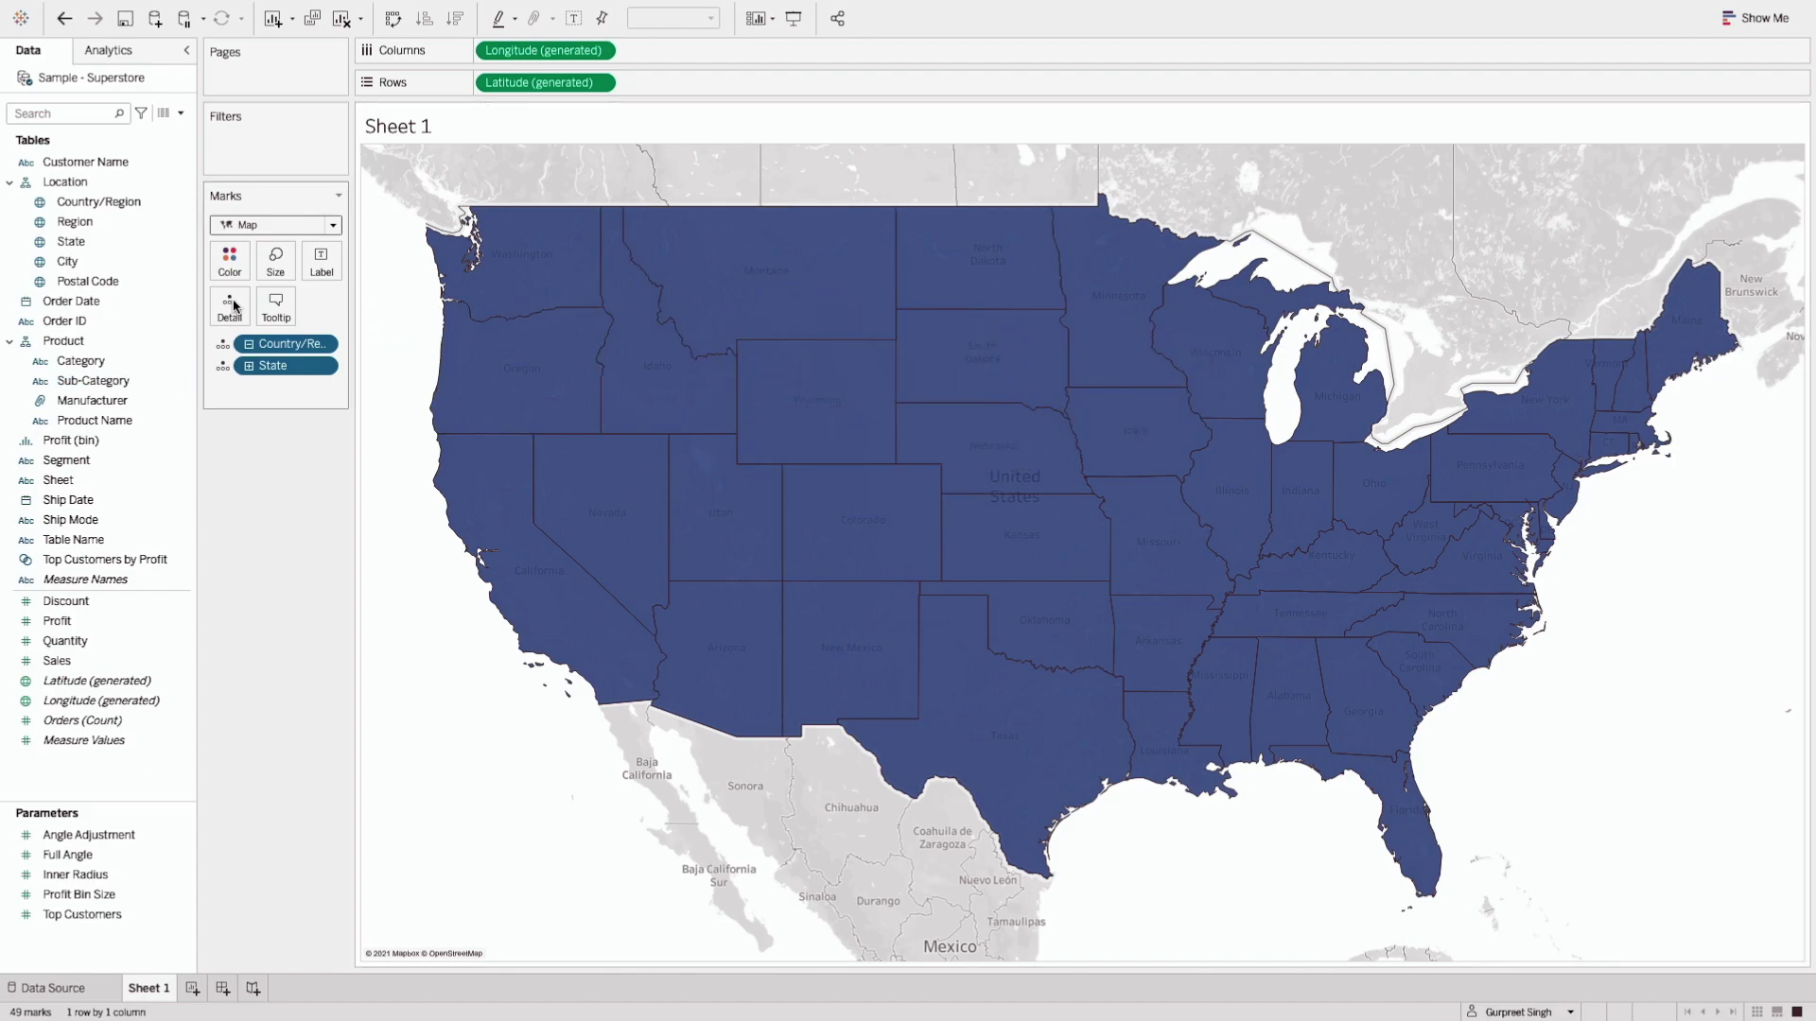
pyautogui.click(230, 261)
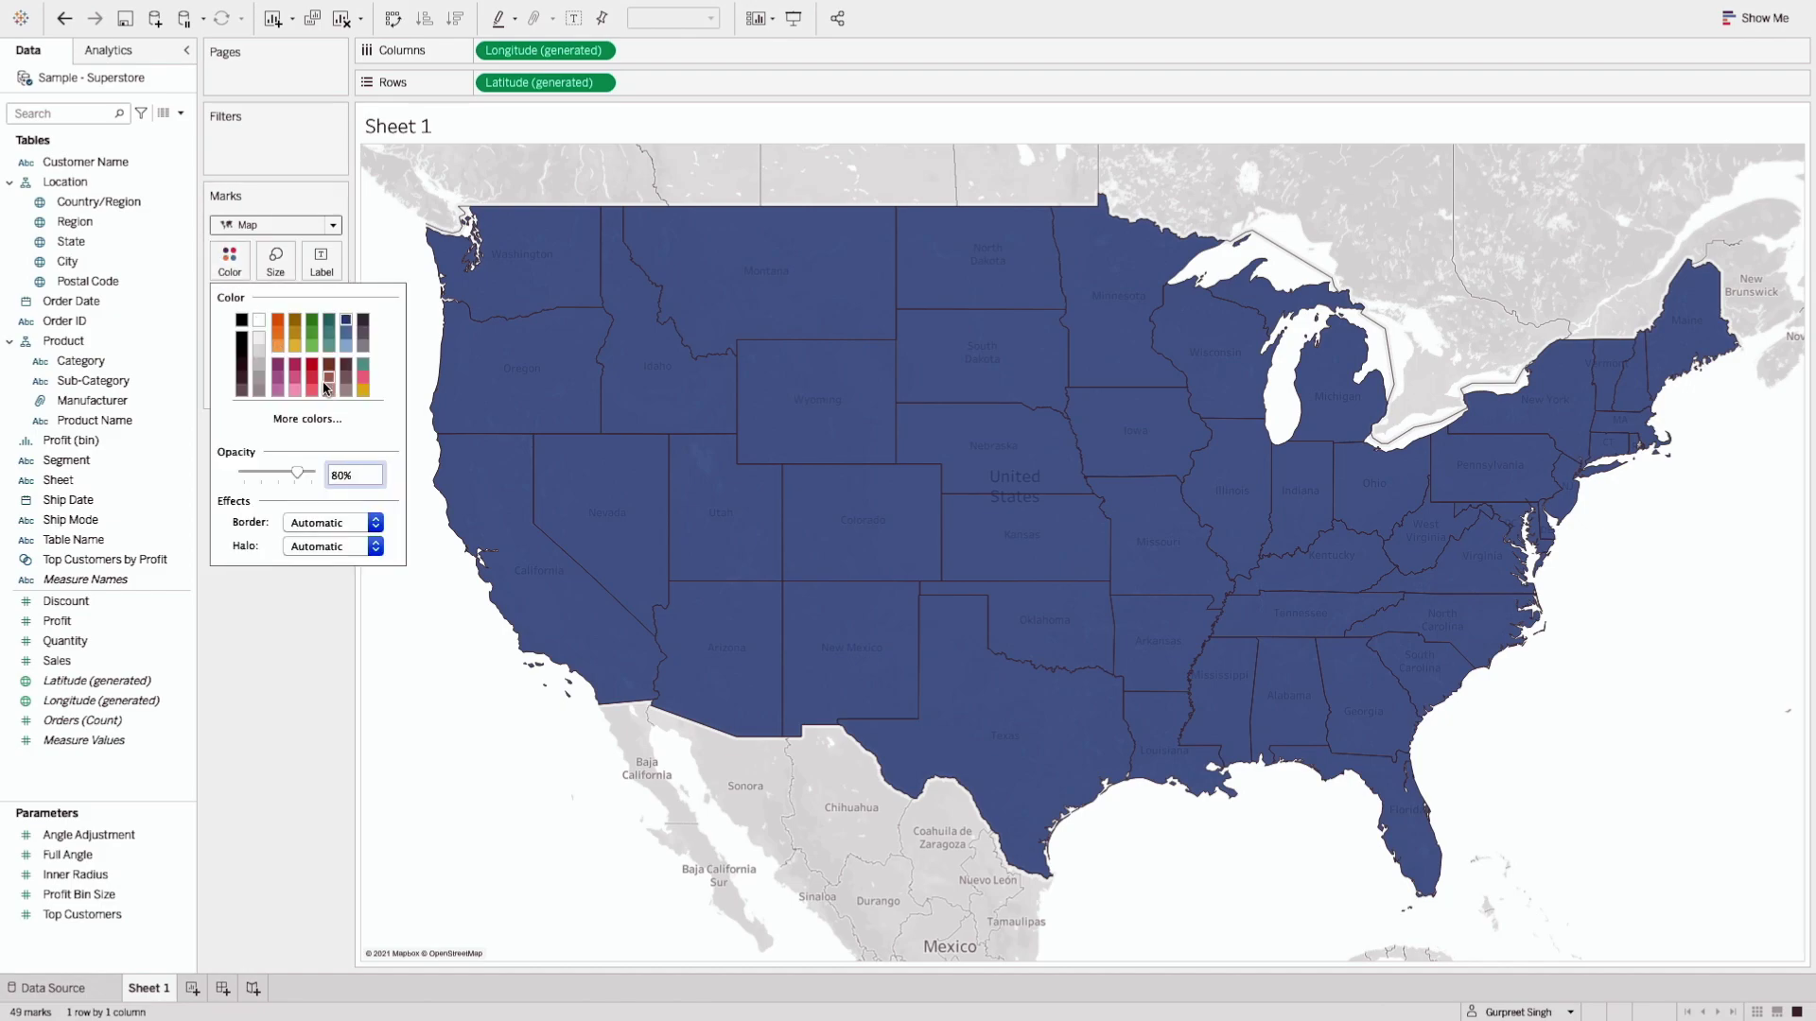
pyautogui.click(364, 392)
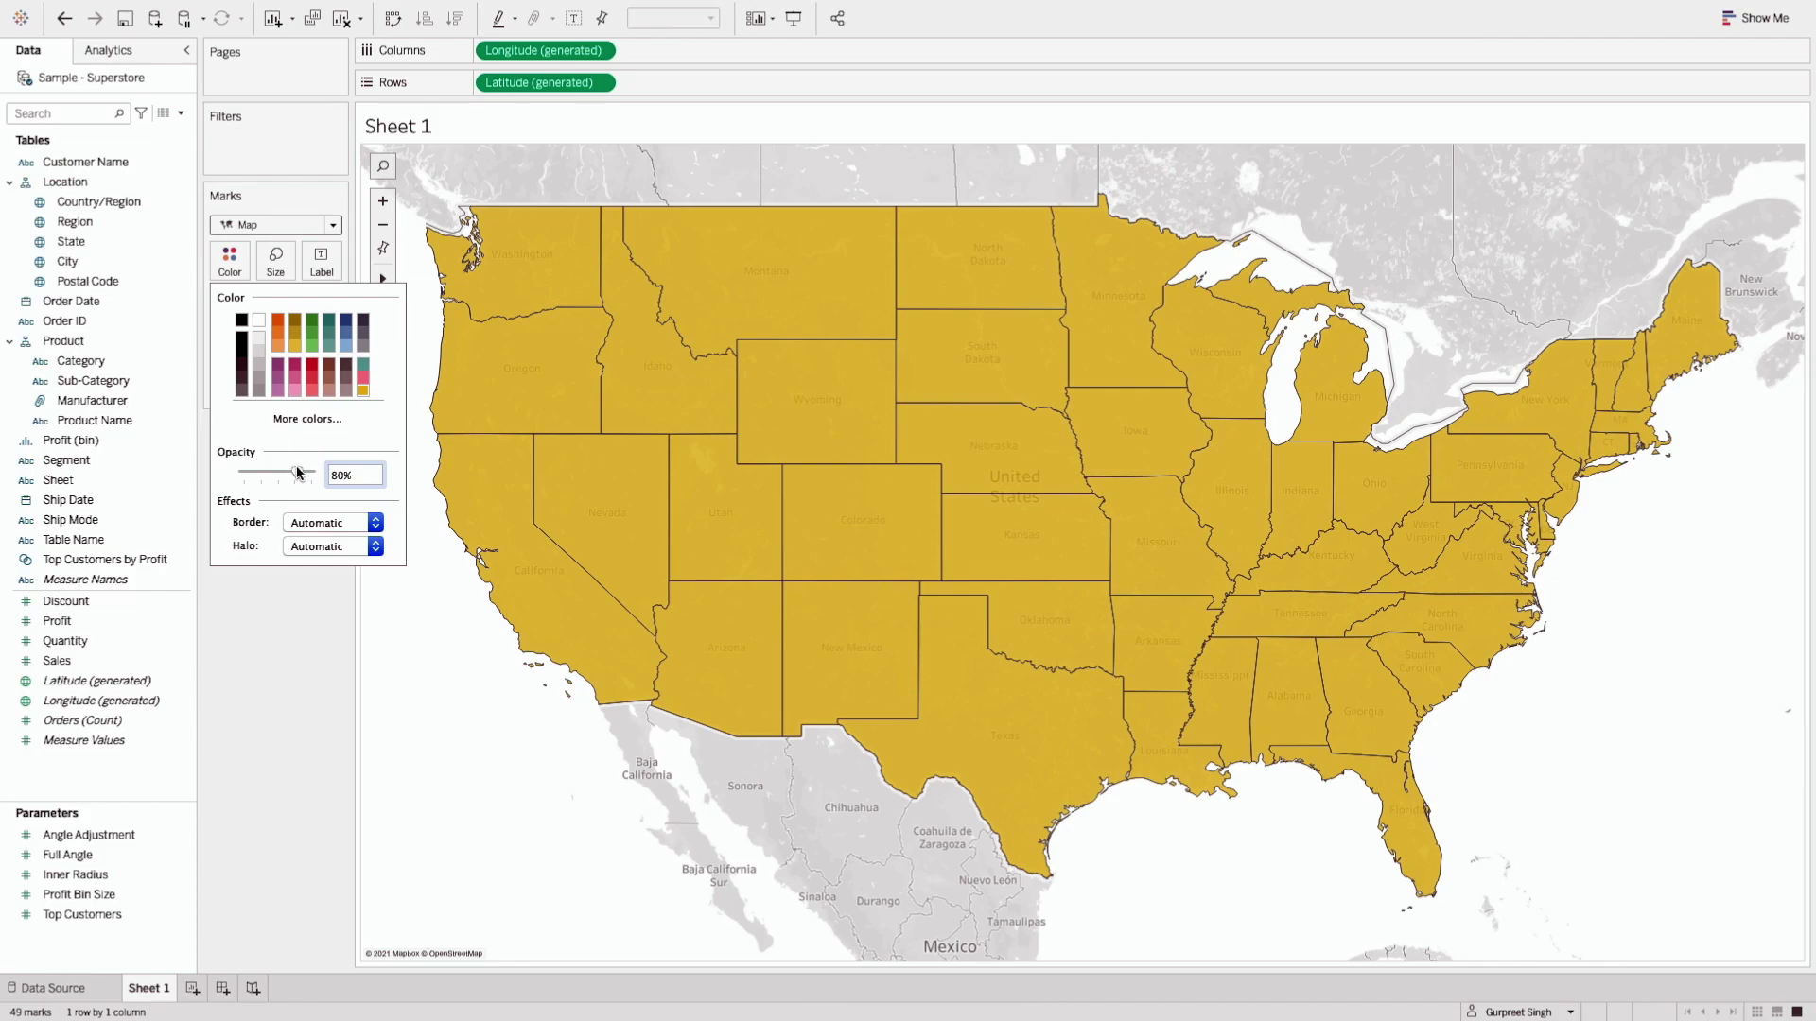
pyautogui.moveTo(297, 474); pyautogui.dragTo(272, 476)
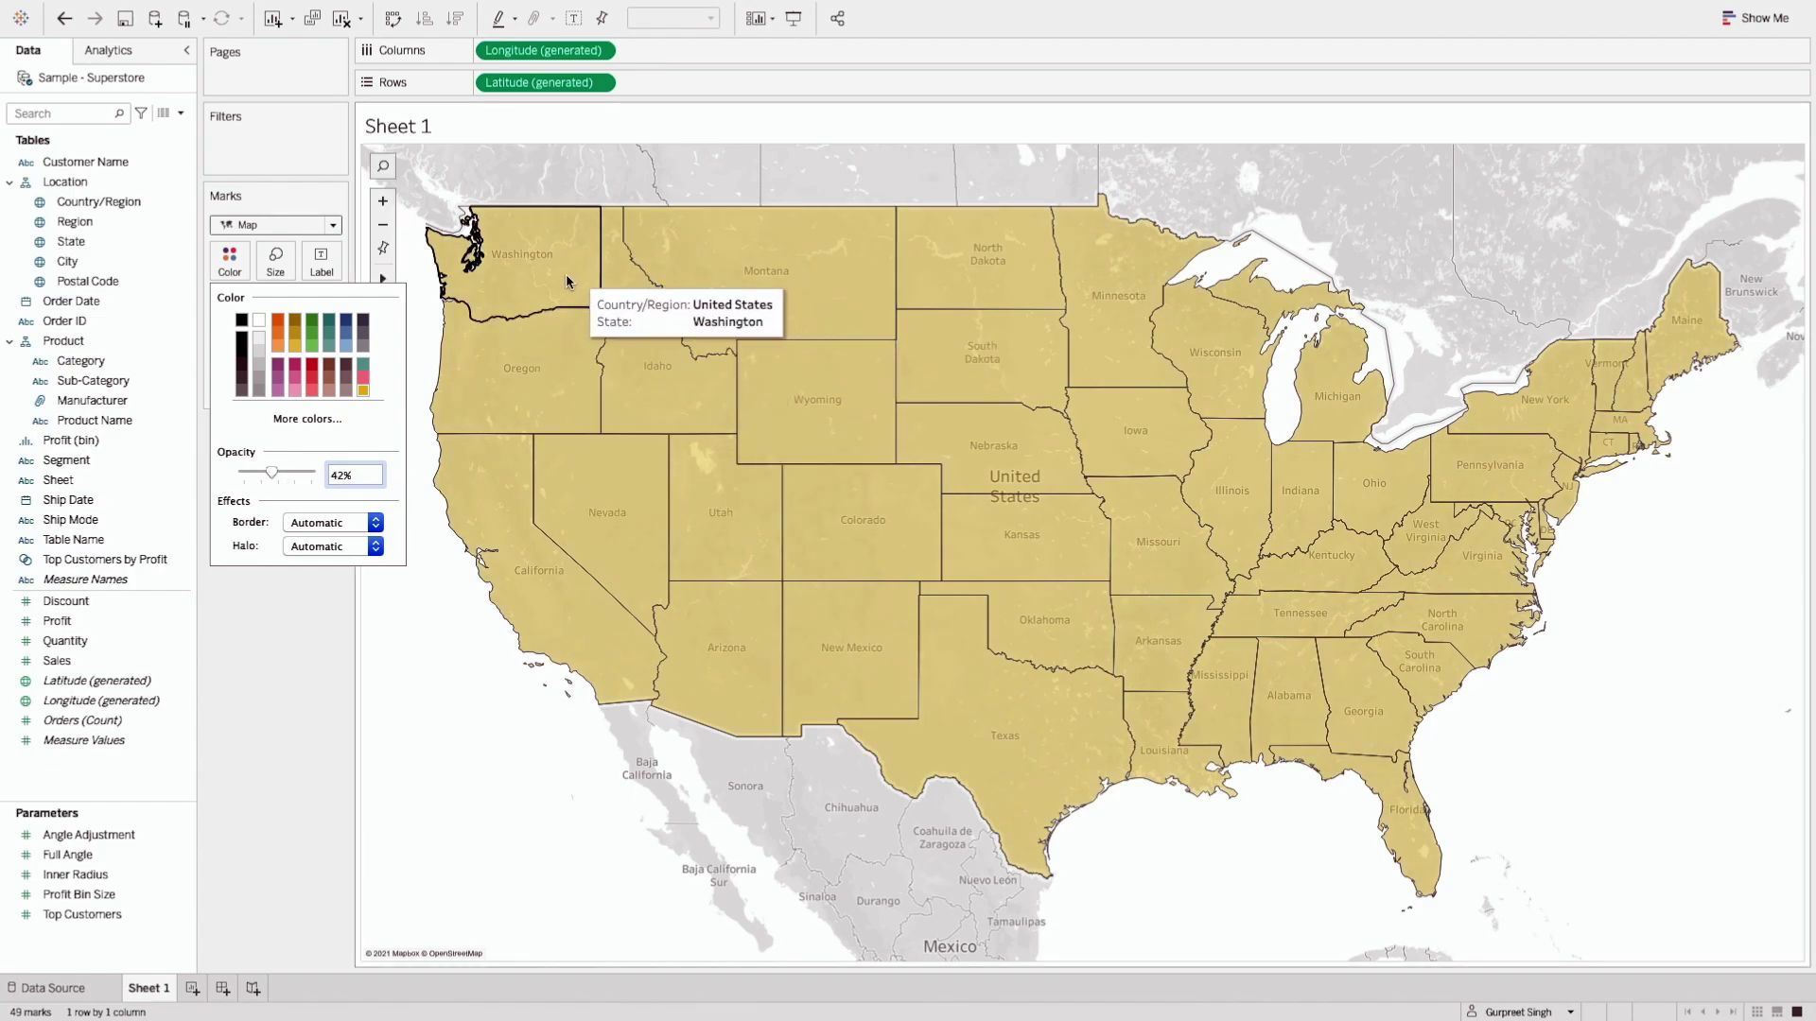
pyautogui.click(296, 661)
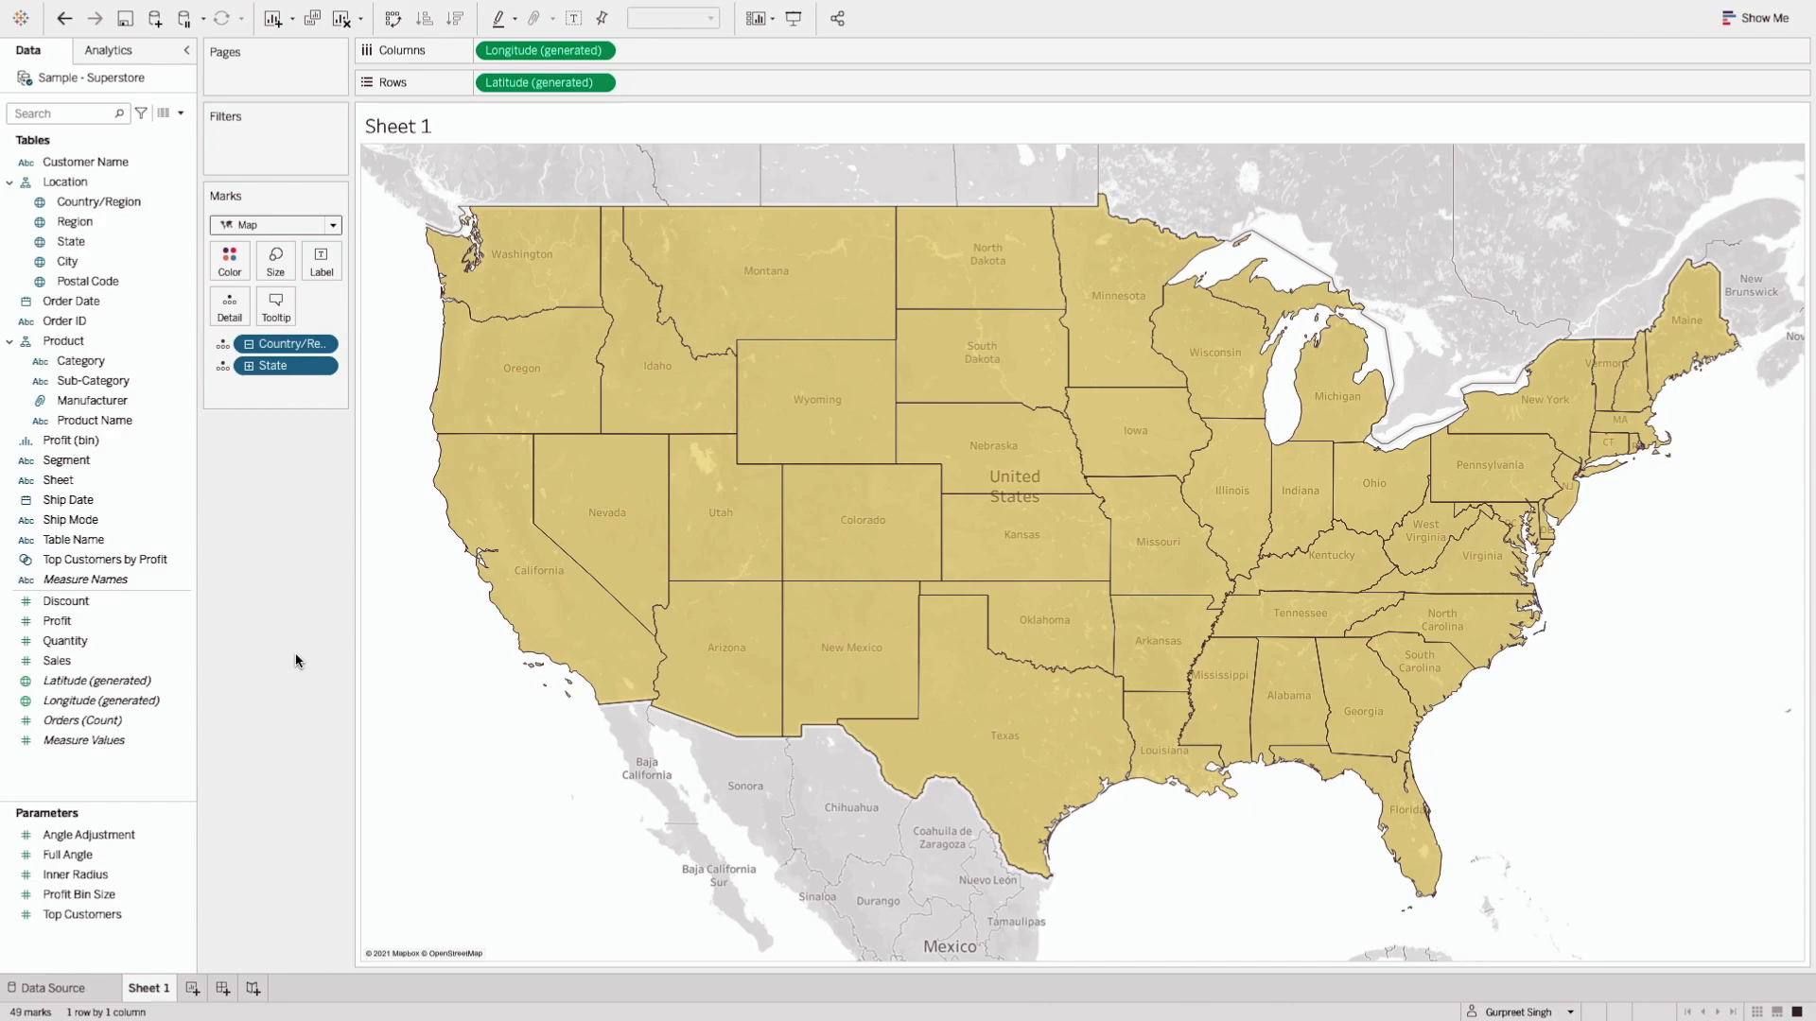
# Drop City and Postal Code on Add a Marks Layer to plot 227 city dots over the states.
pyautogui.moveTo(515, 616)
pyautogui.click(98, 266)
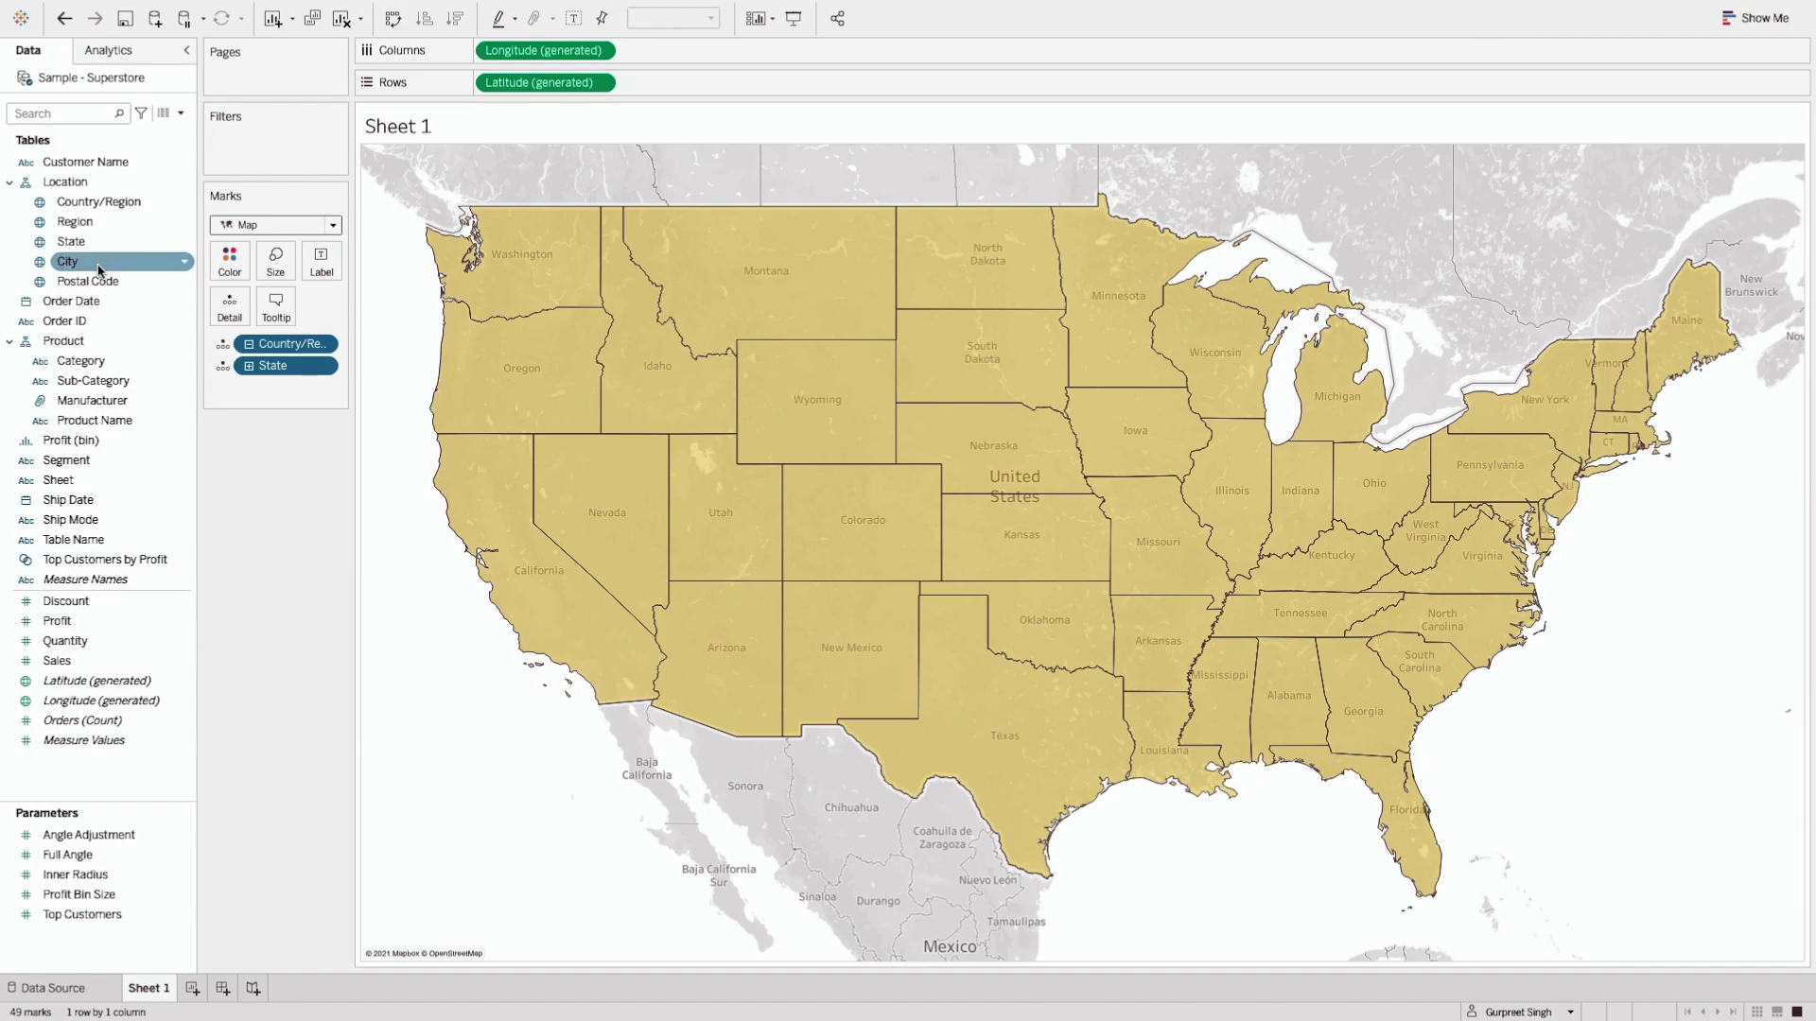
pyautogui.click(104, 280)
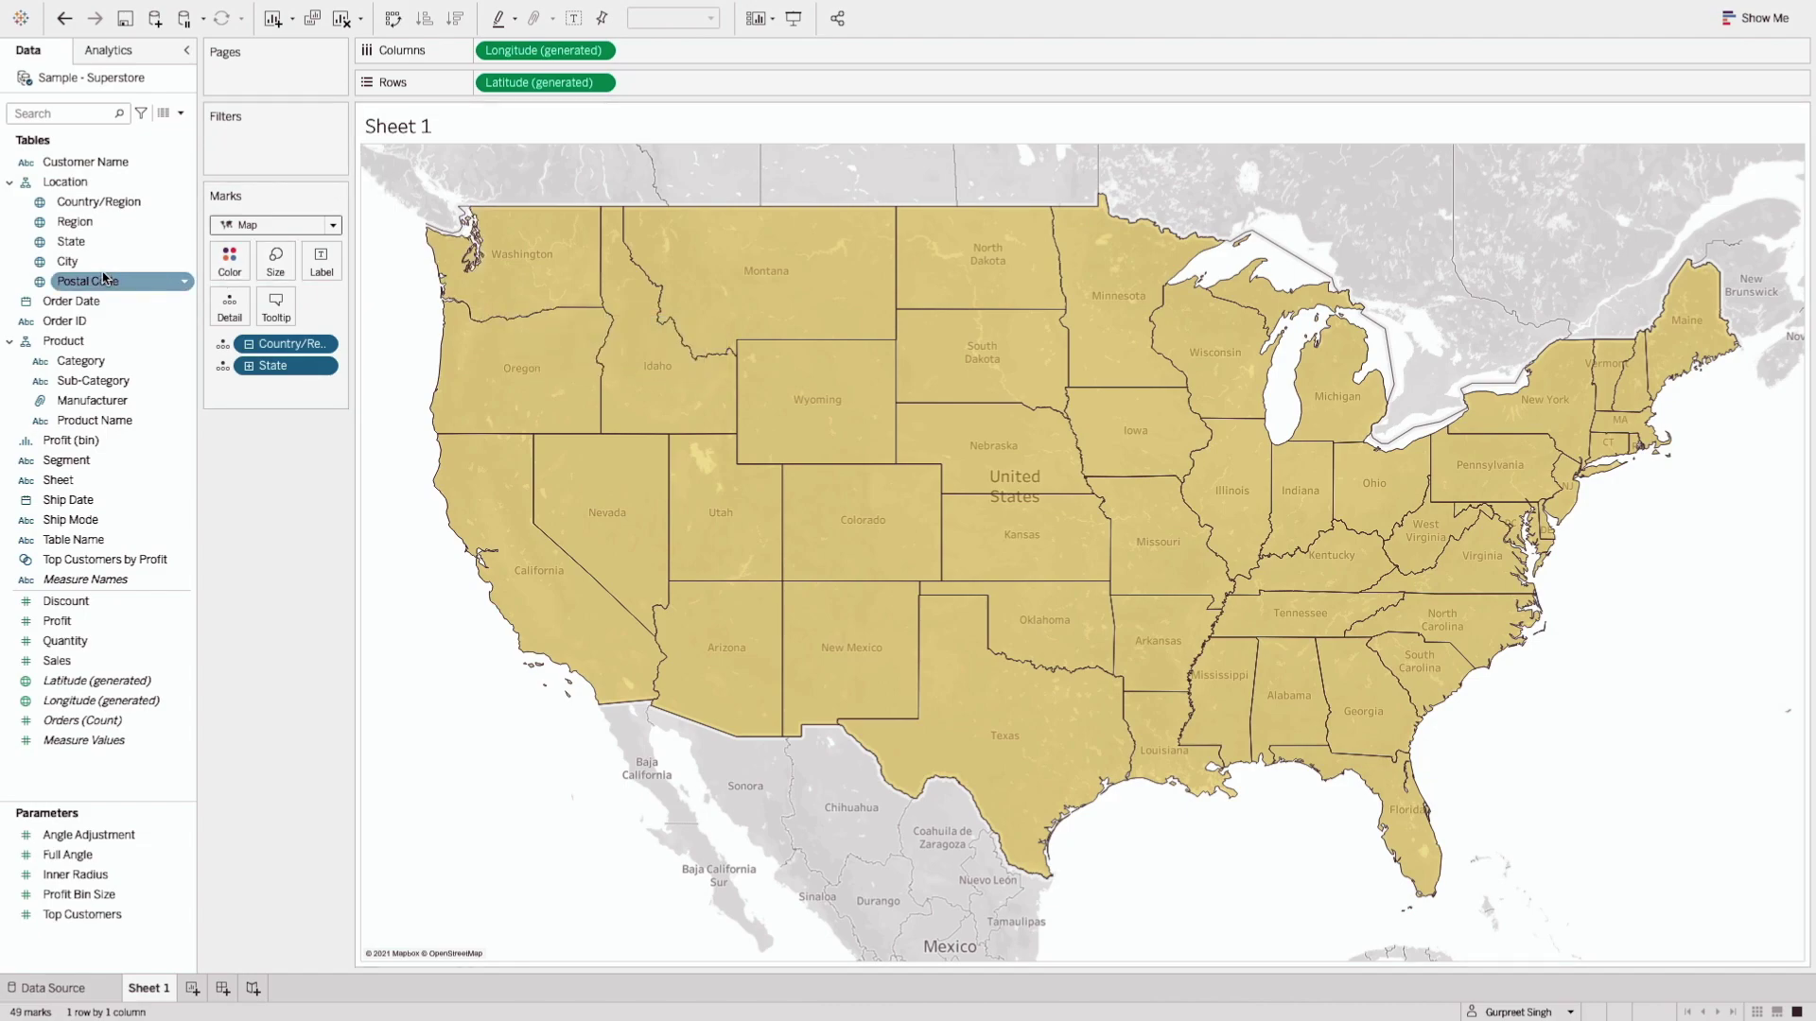
pyautogui.click(88, 265)
pyautogui.moveTo(88, 268); pyautogui.dragTo(243, 486)
pyautogui.keyDown('ctrl'); pyautogui.click(114, 281); pyautogui.keyUp('ctrl')
pyautogui.moveTo(113, 281); pyautogui.dragTo(537, 188)
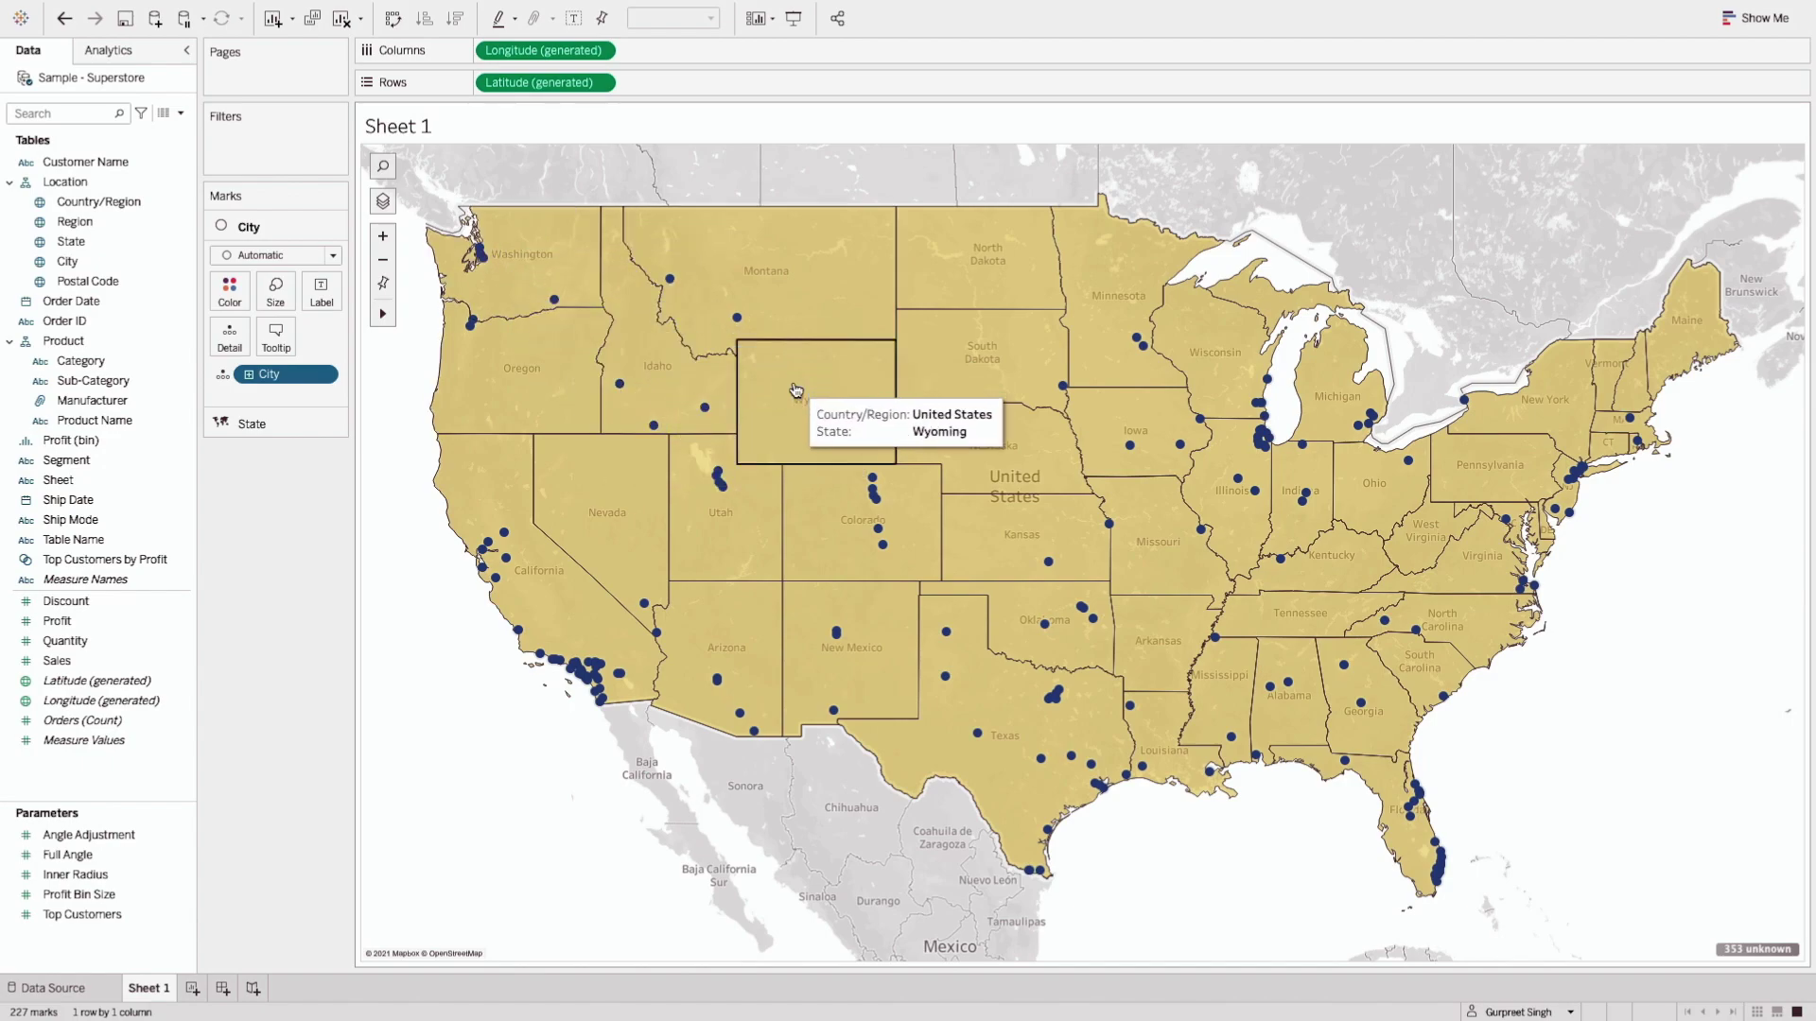
# Colour the 227 city dots black at 68% opacity.
pyautogui.click(229, 291)
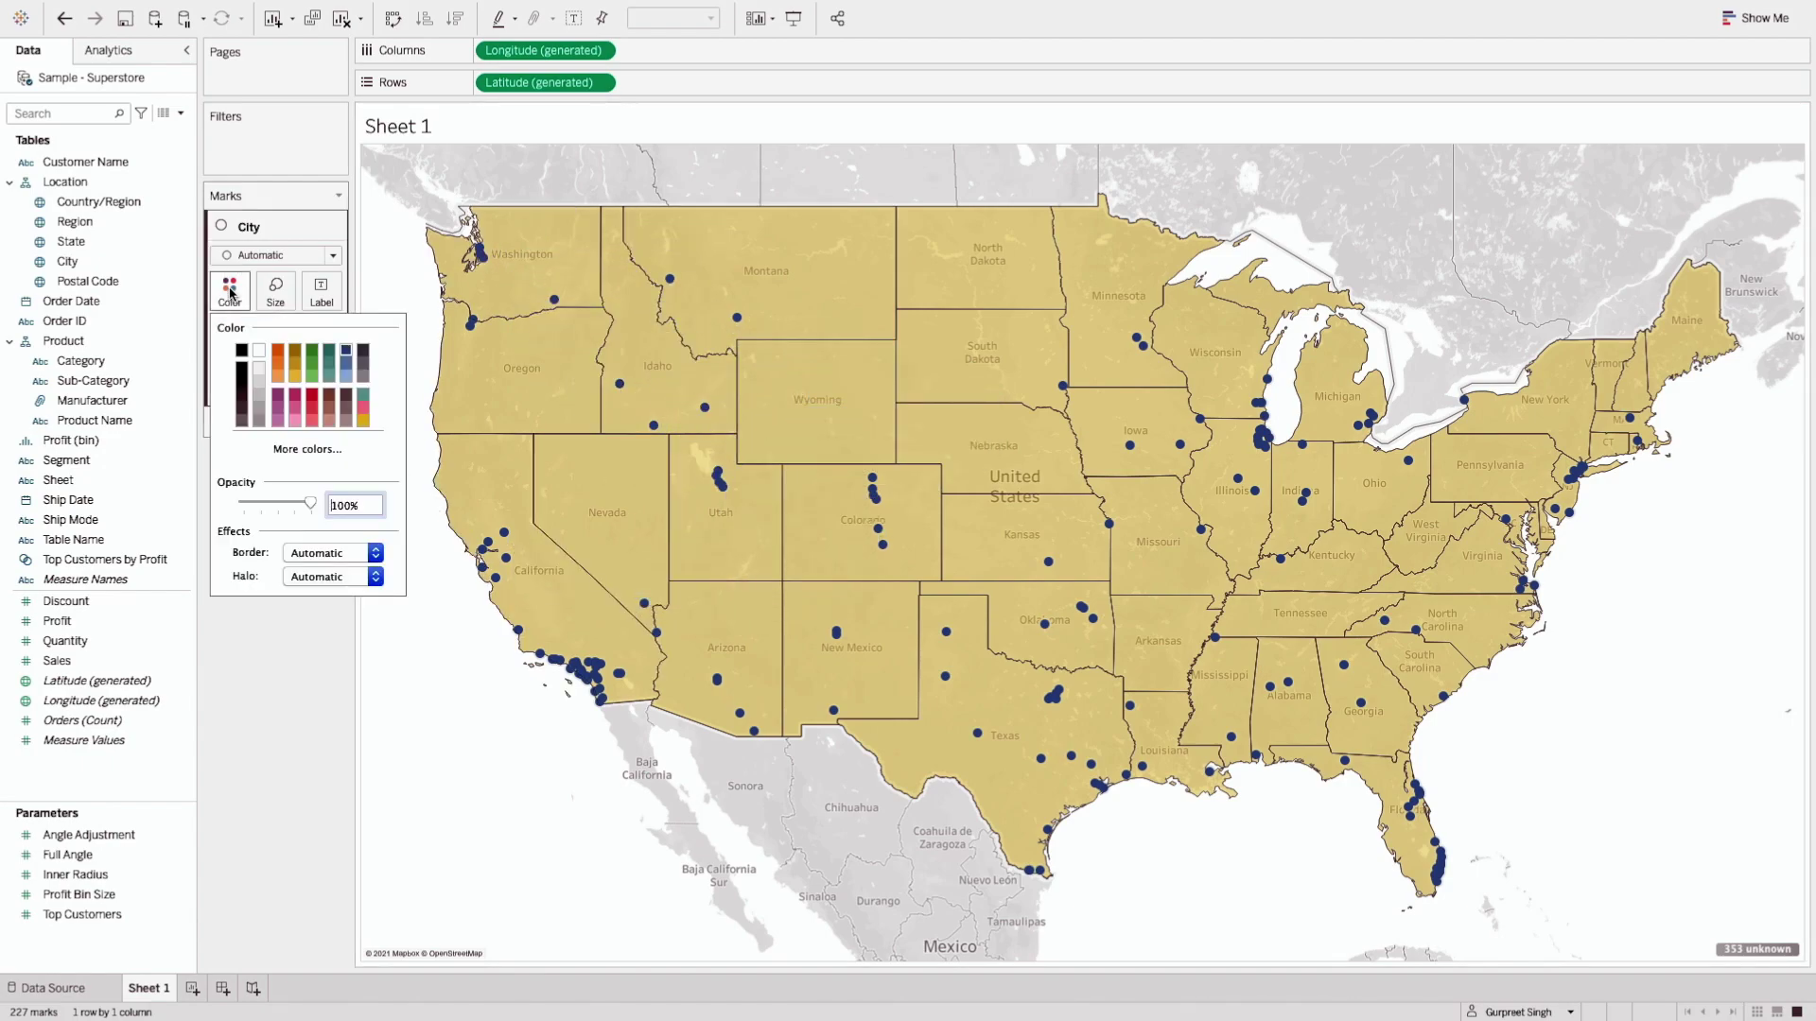
pyautogui.click(242, 370)
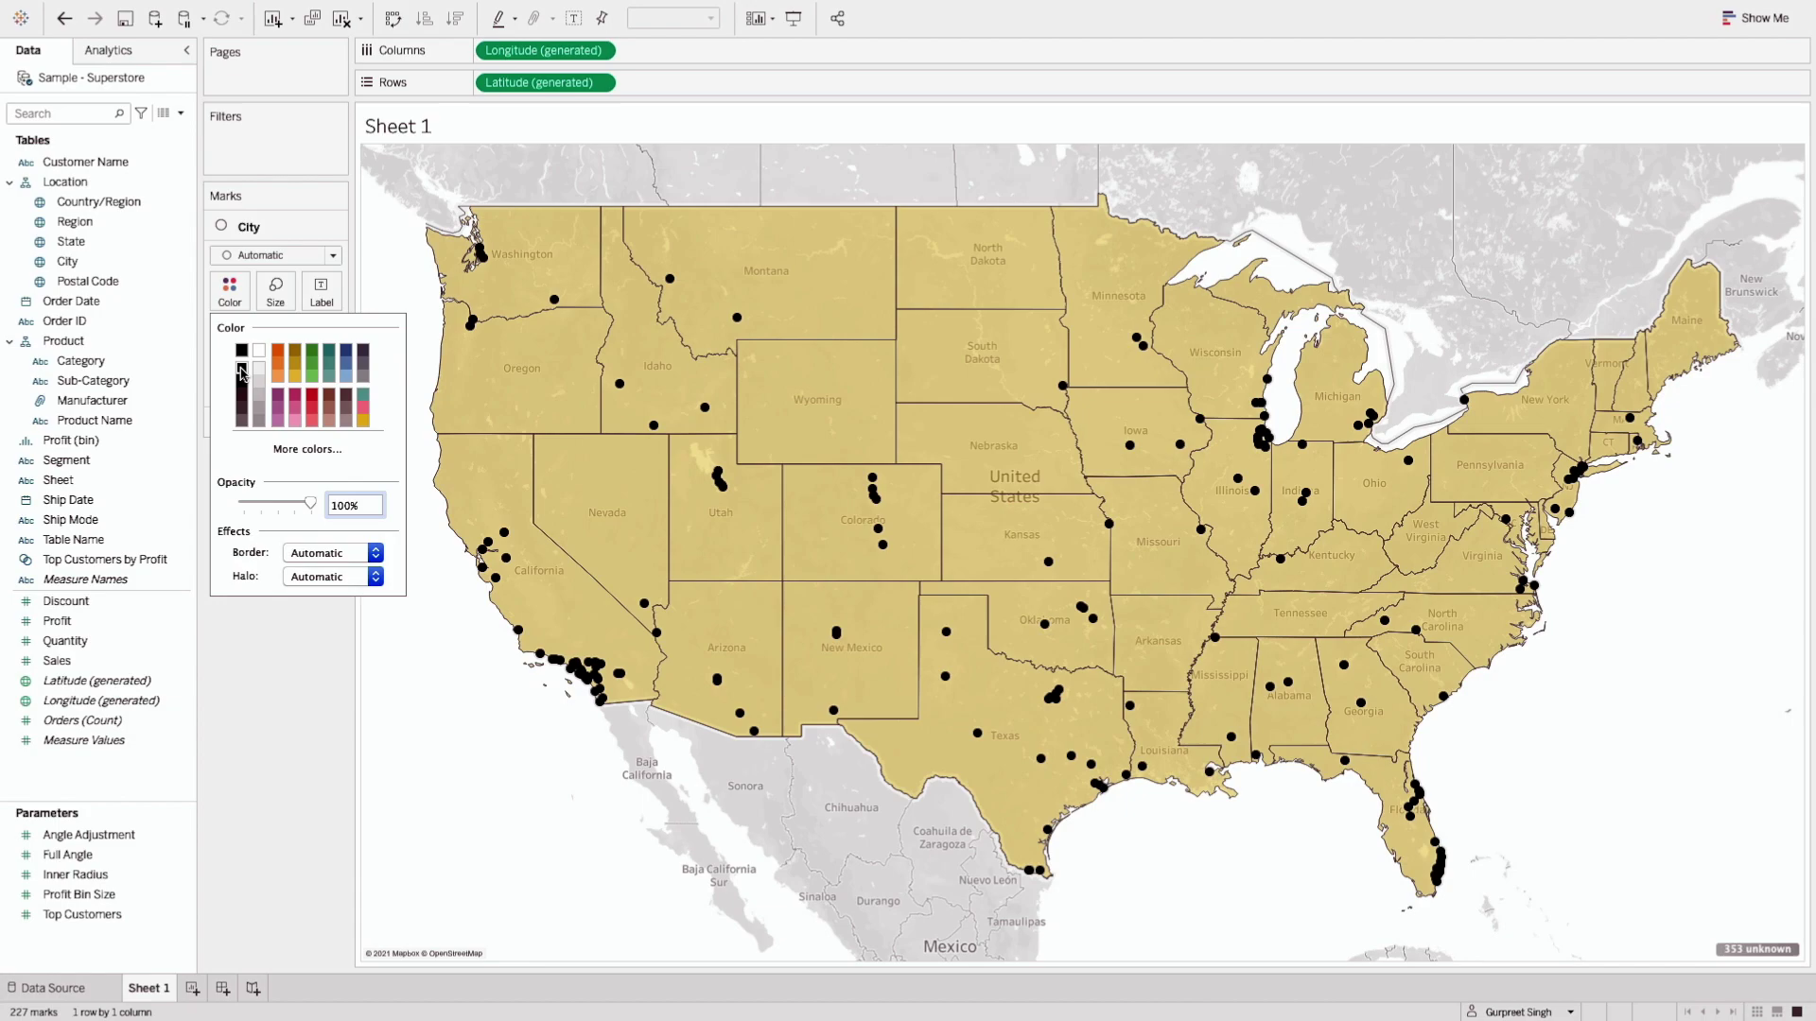
pyautogui.click(290, 504)
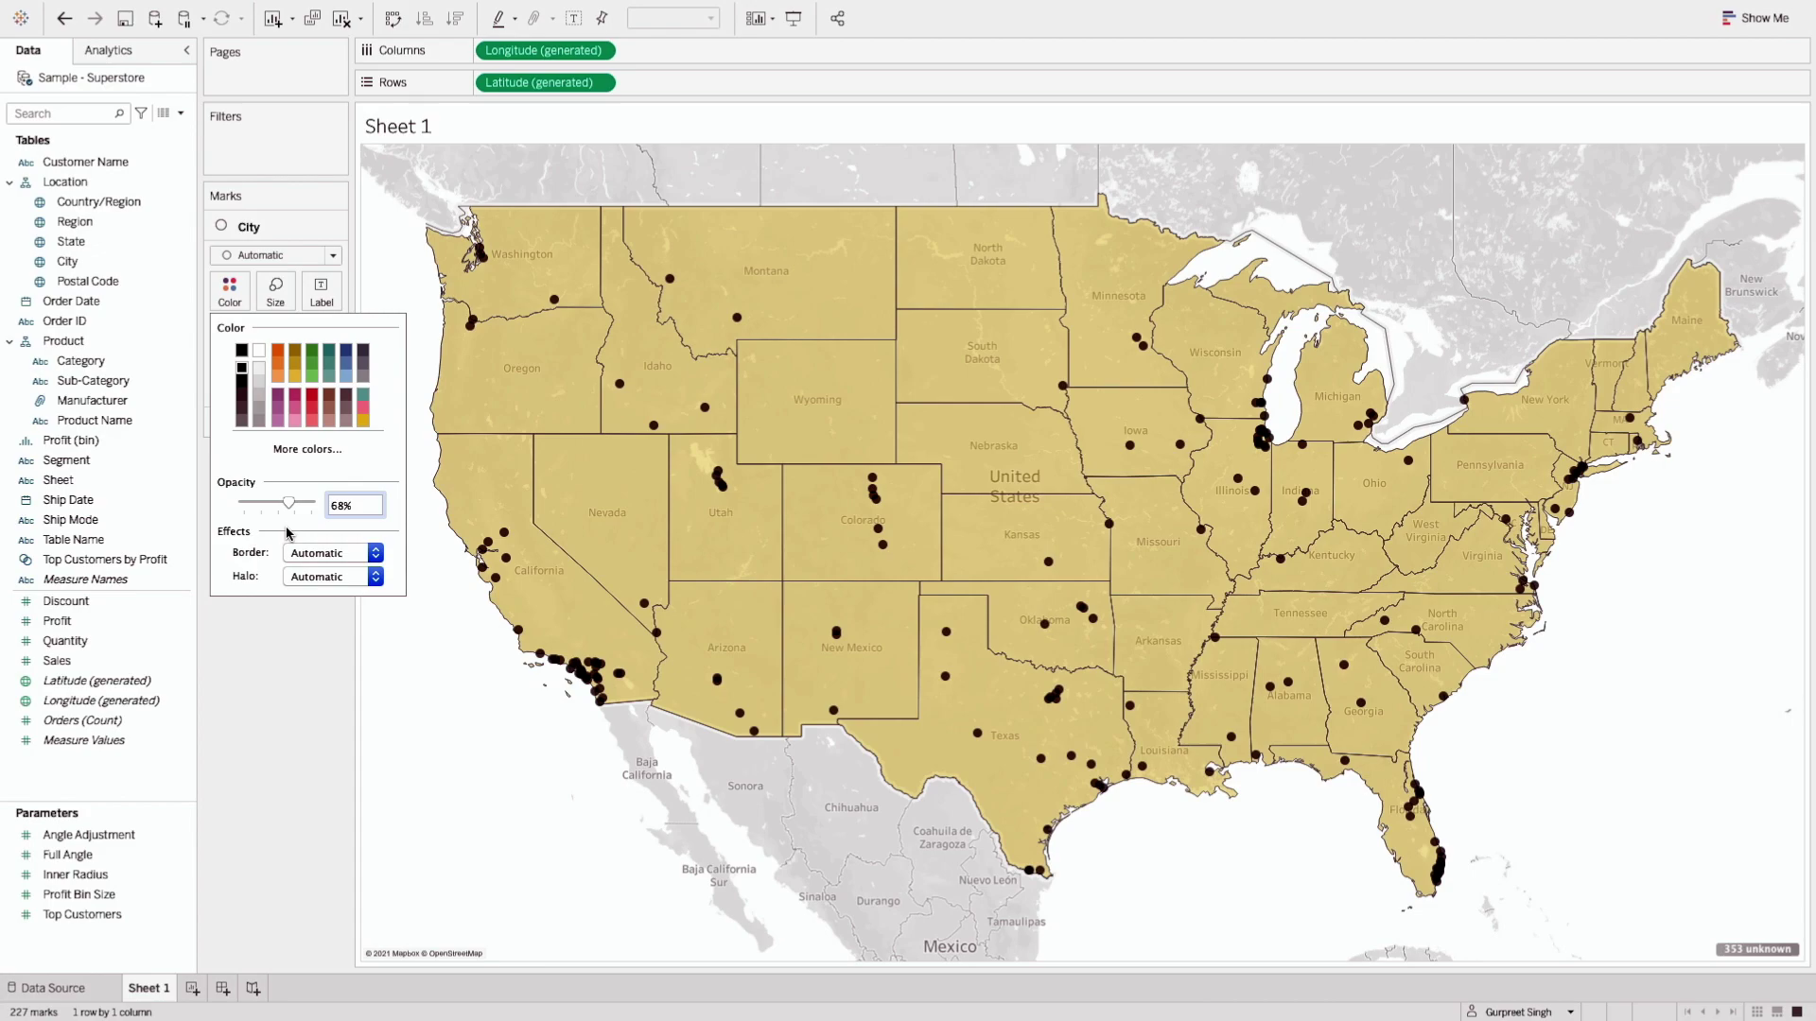
pyautogui.moveTo(657, 429)
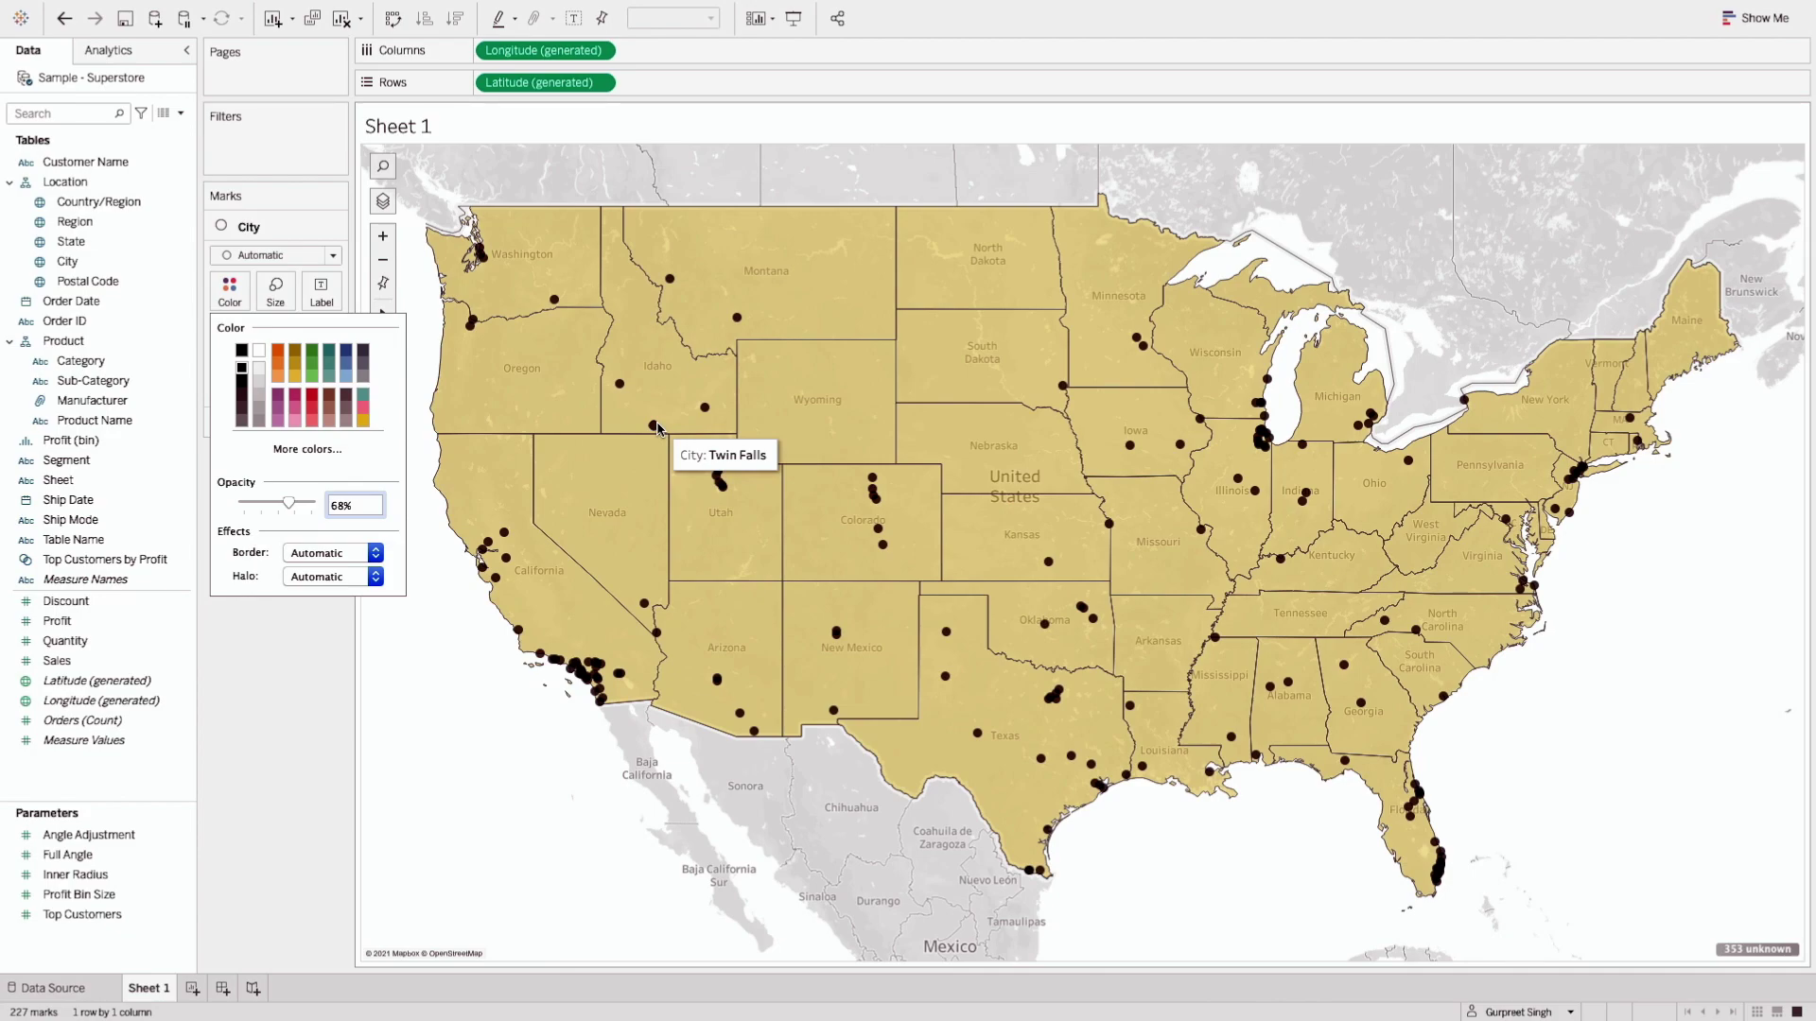
pyautogui.click(305, 677)
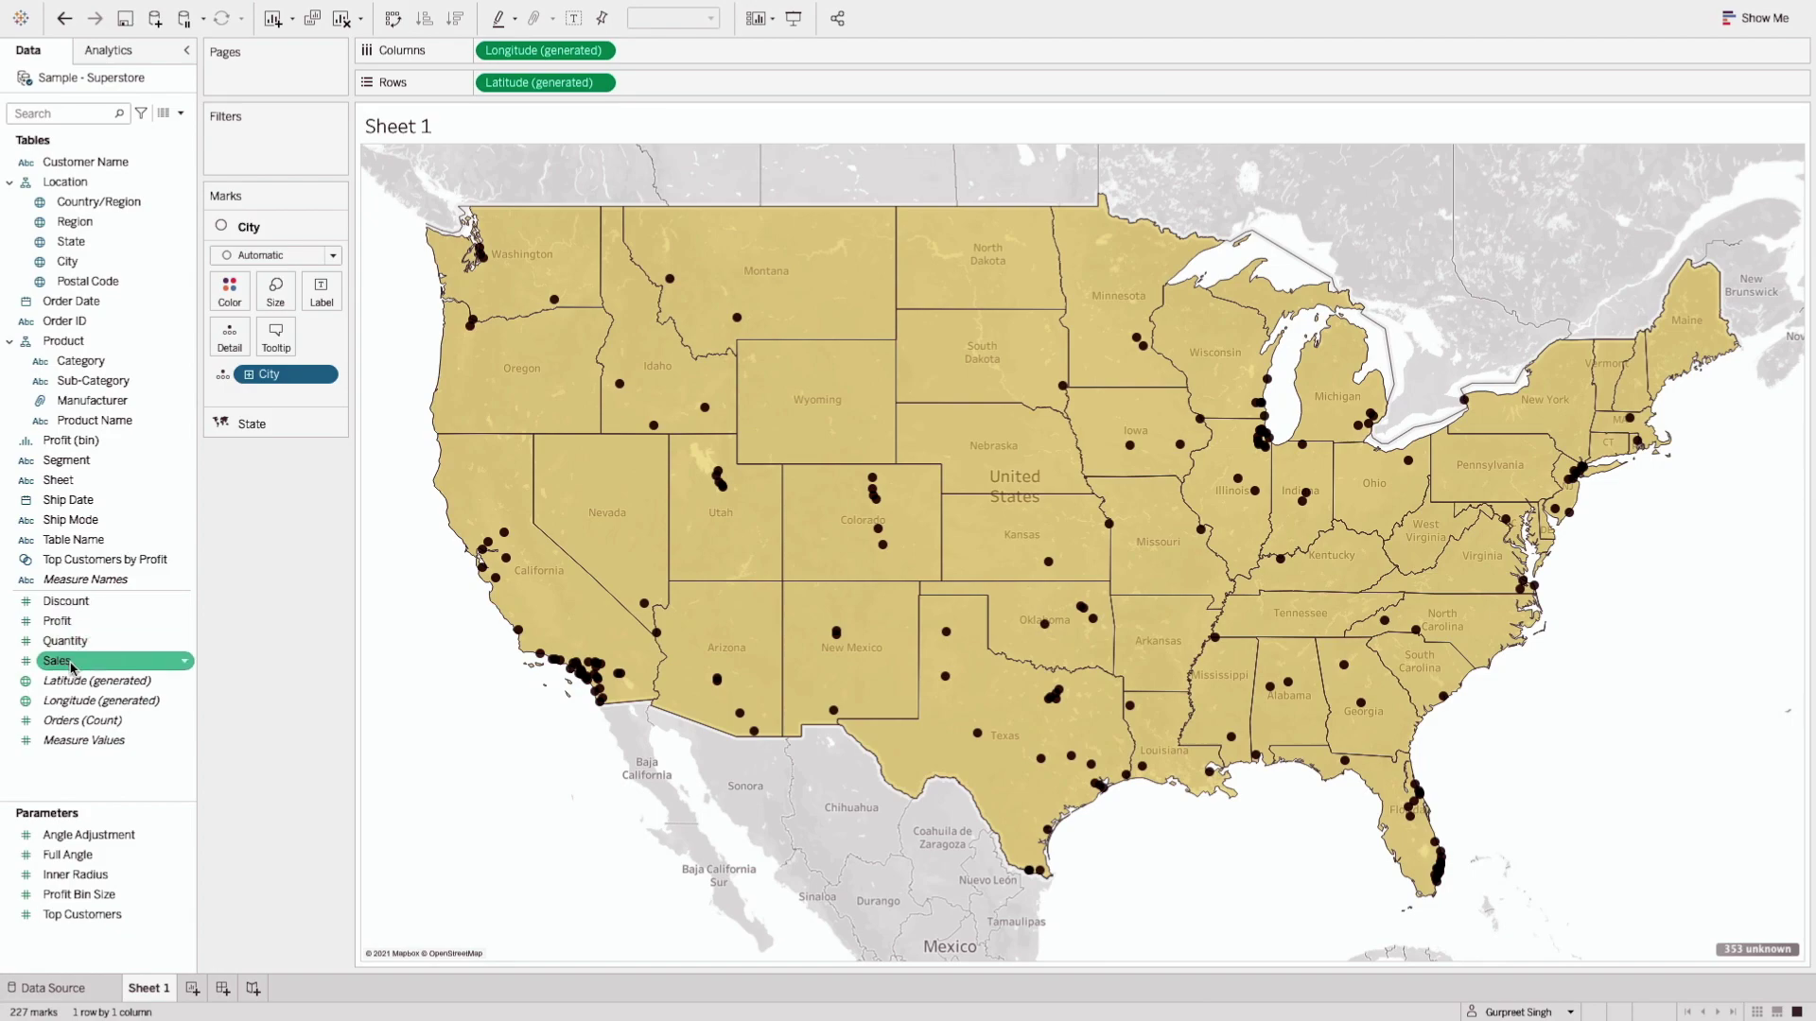
# Size the city circles by SUM(Sales) and enlarge them with the Size slider.
pyautogui.moveTo(71, 668); pyautogui.dragTo(277, 305)
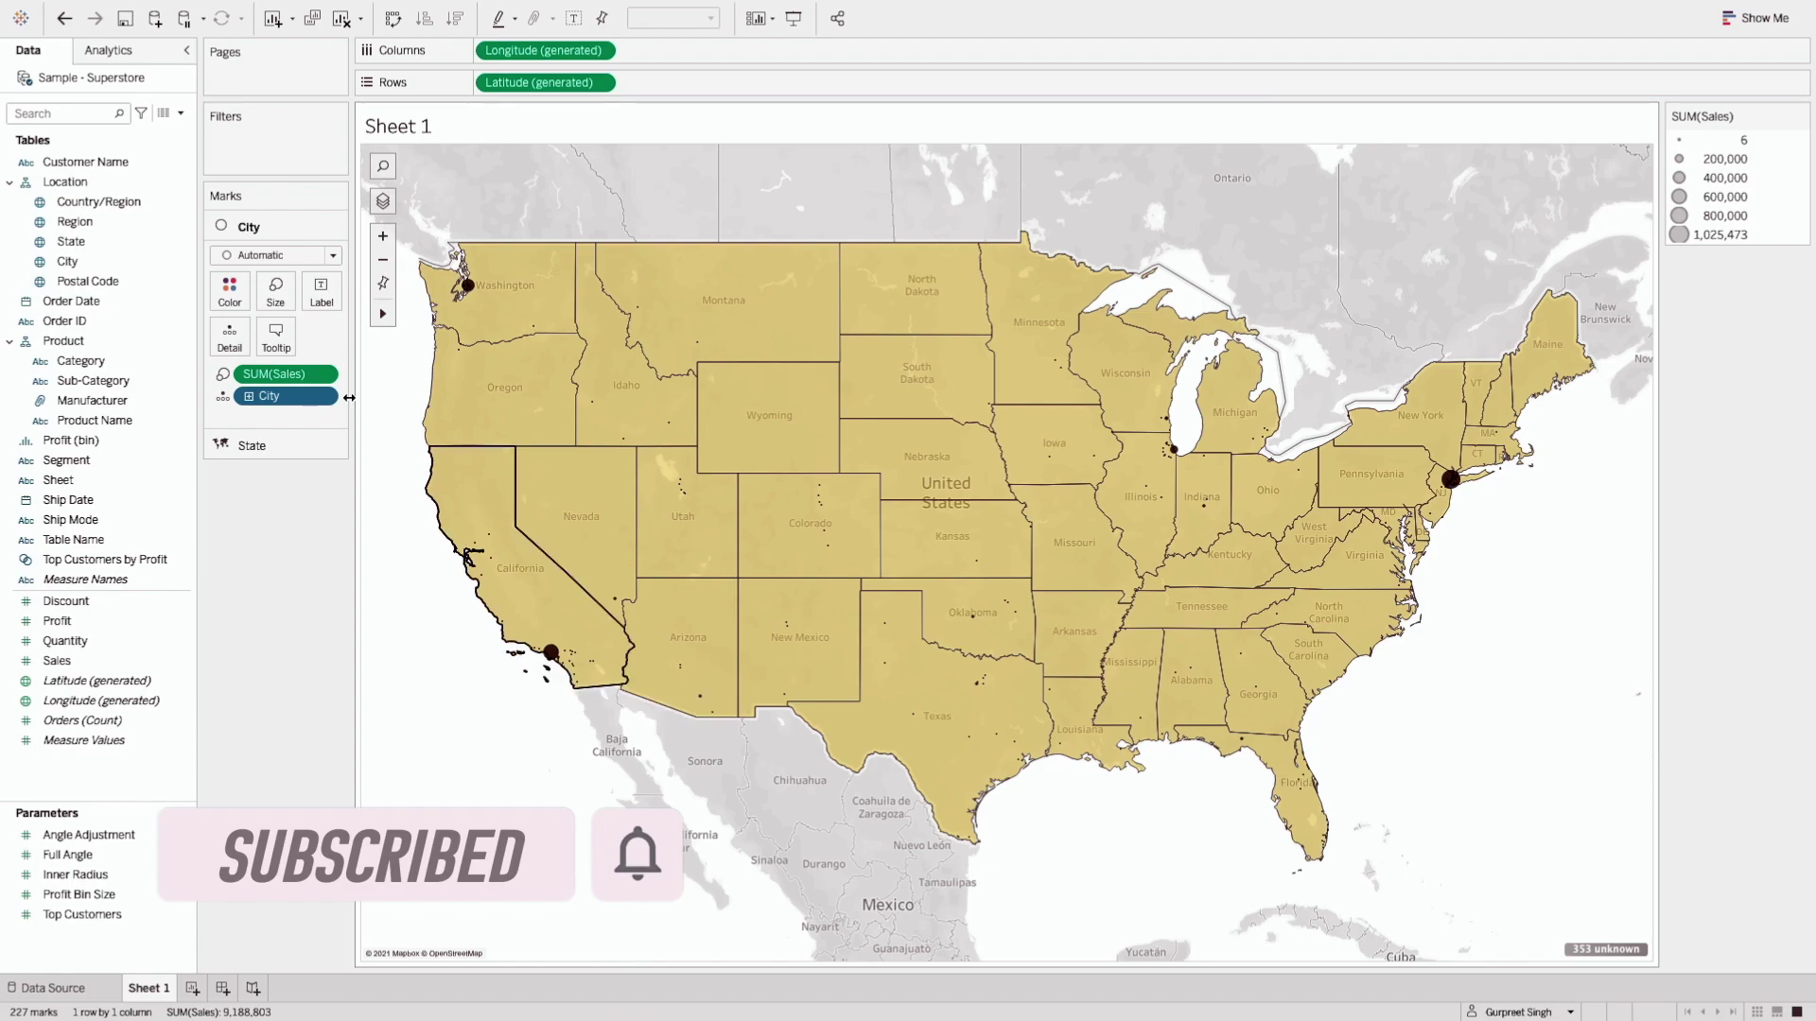
pyautogui.click(280, 295)
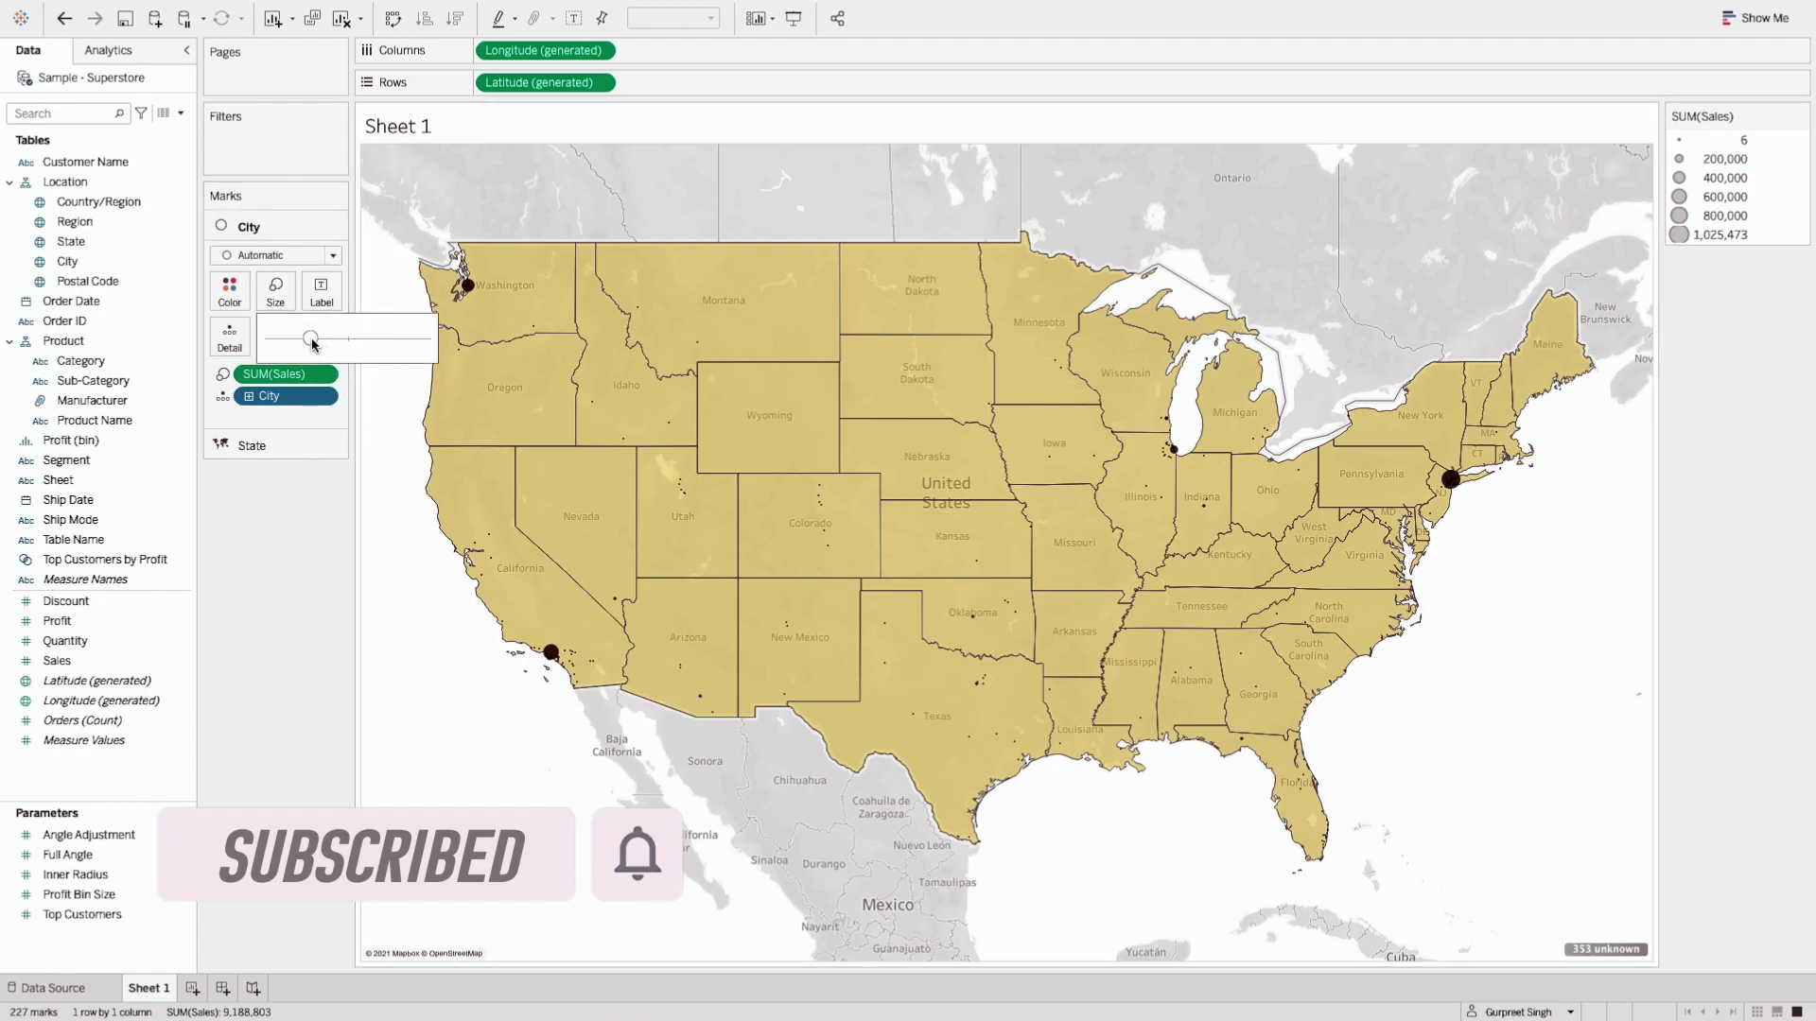
pyautogui.moveTo(349, 342); pyautogui.dragTo(368, 343)
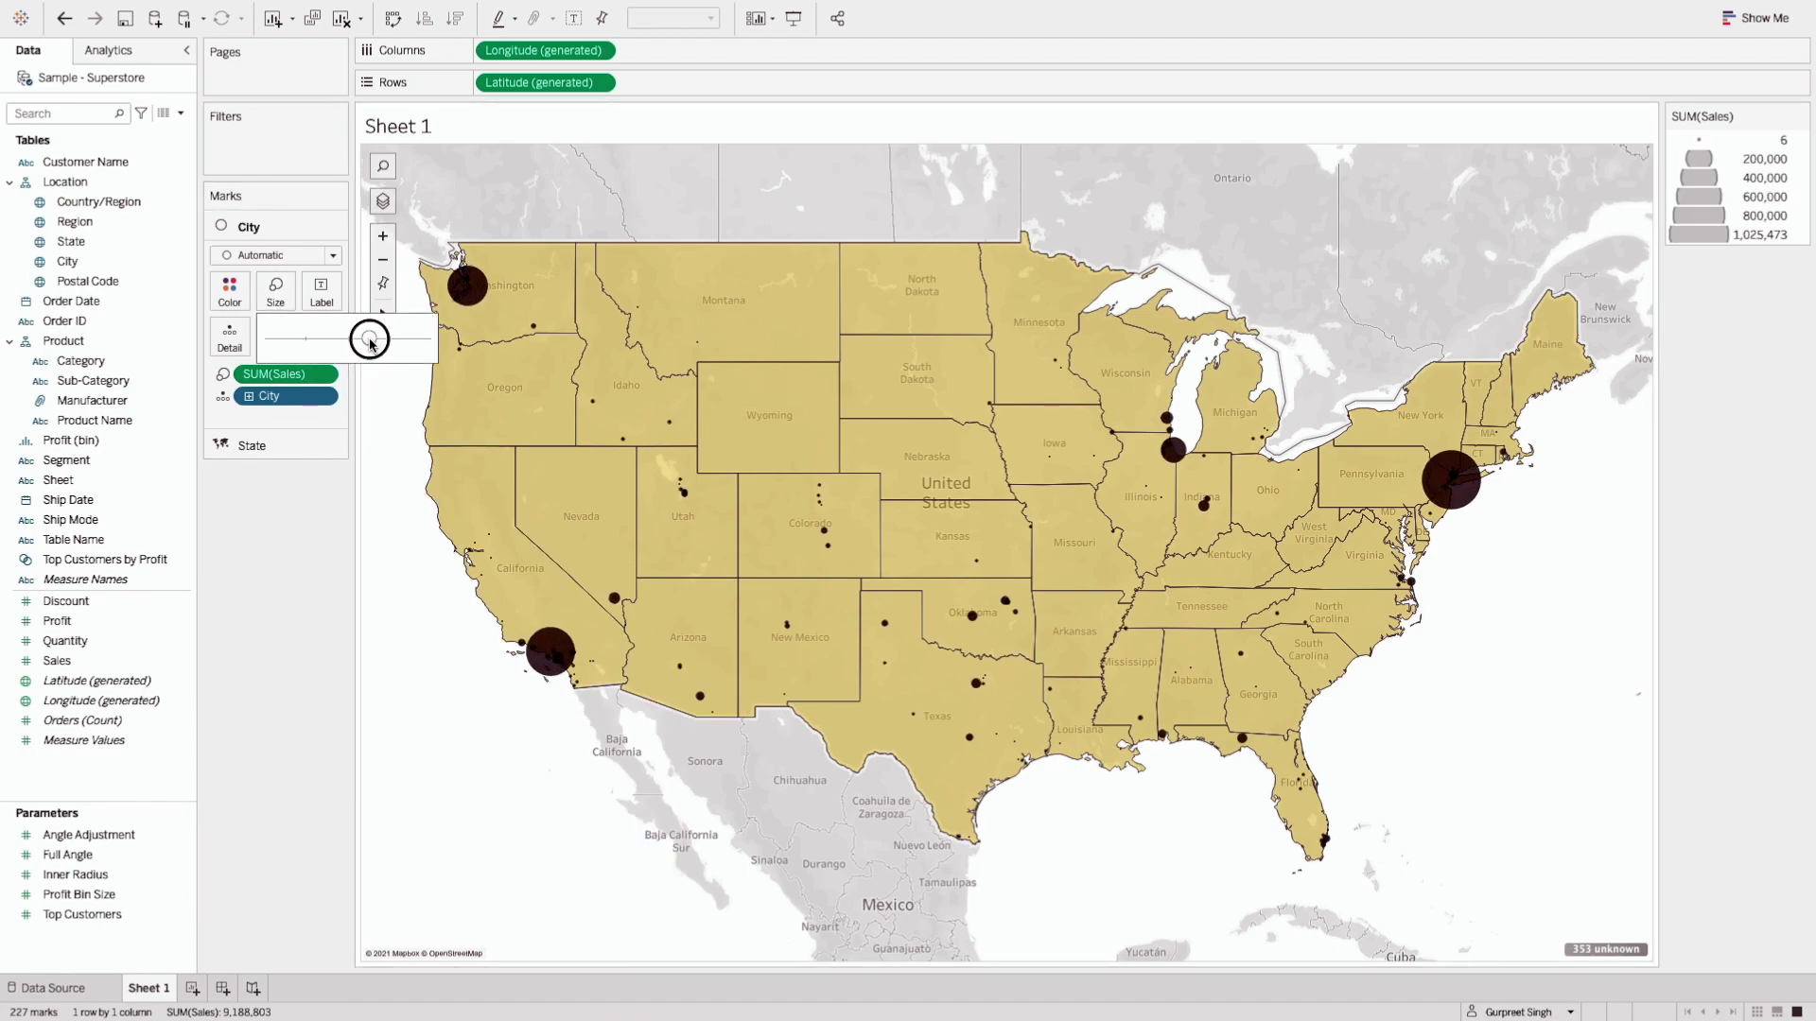
# Raise the city circle opacity to 81%.
pyautogui.click(239, 306)
pyautogui.click(288, 504)
pyautogui.moveTo(288, 504); pyautogui.dragTo(296, 505)
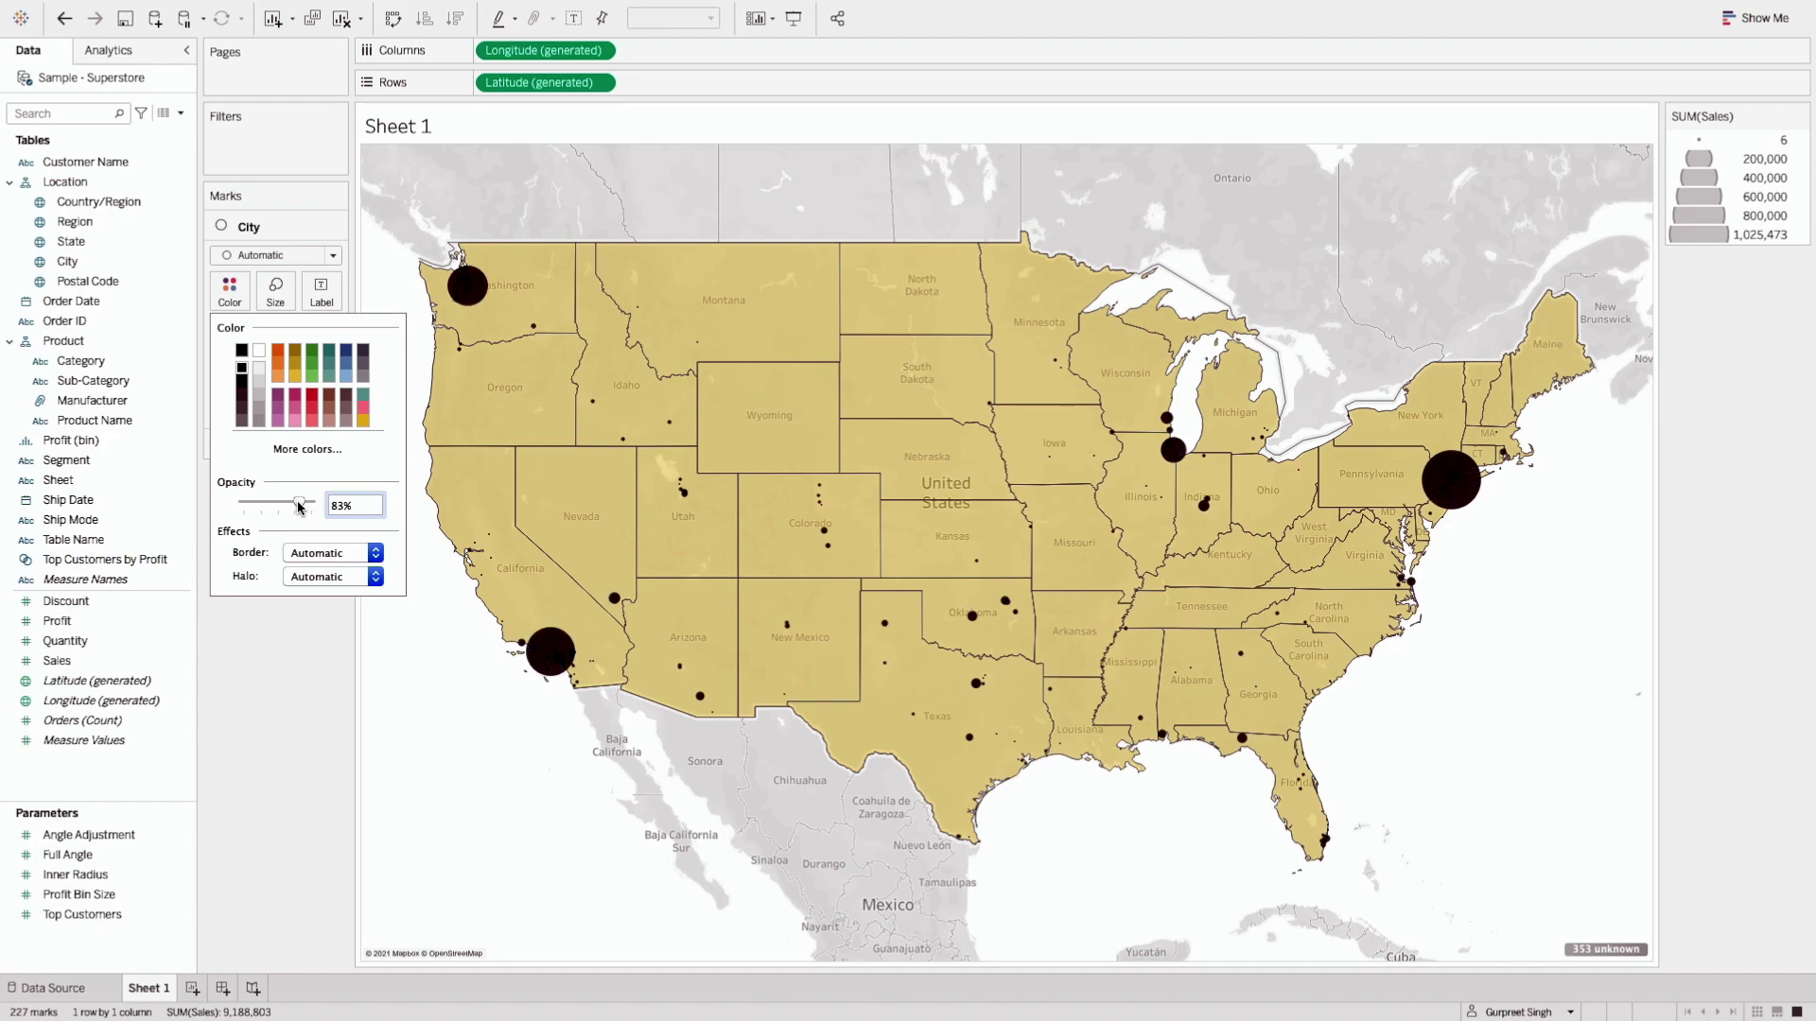
pyautogui.click(275, 734)
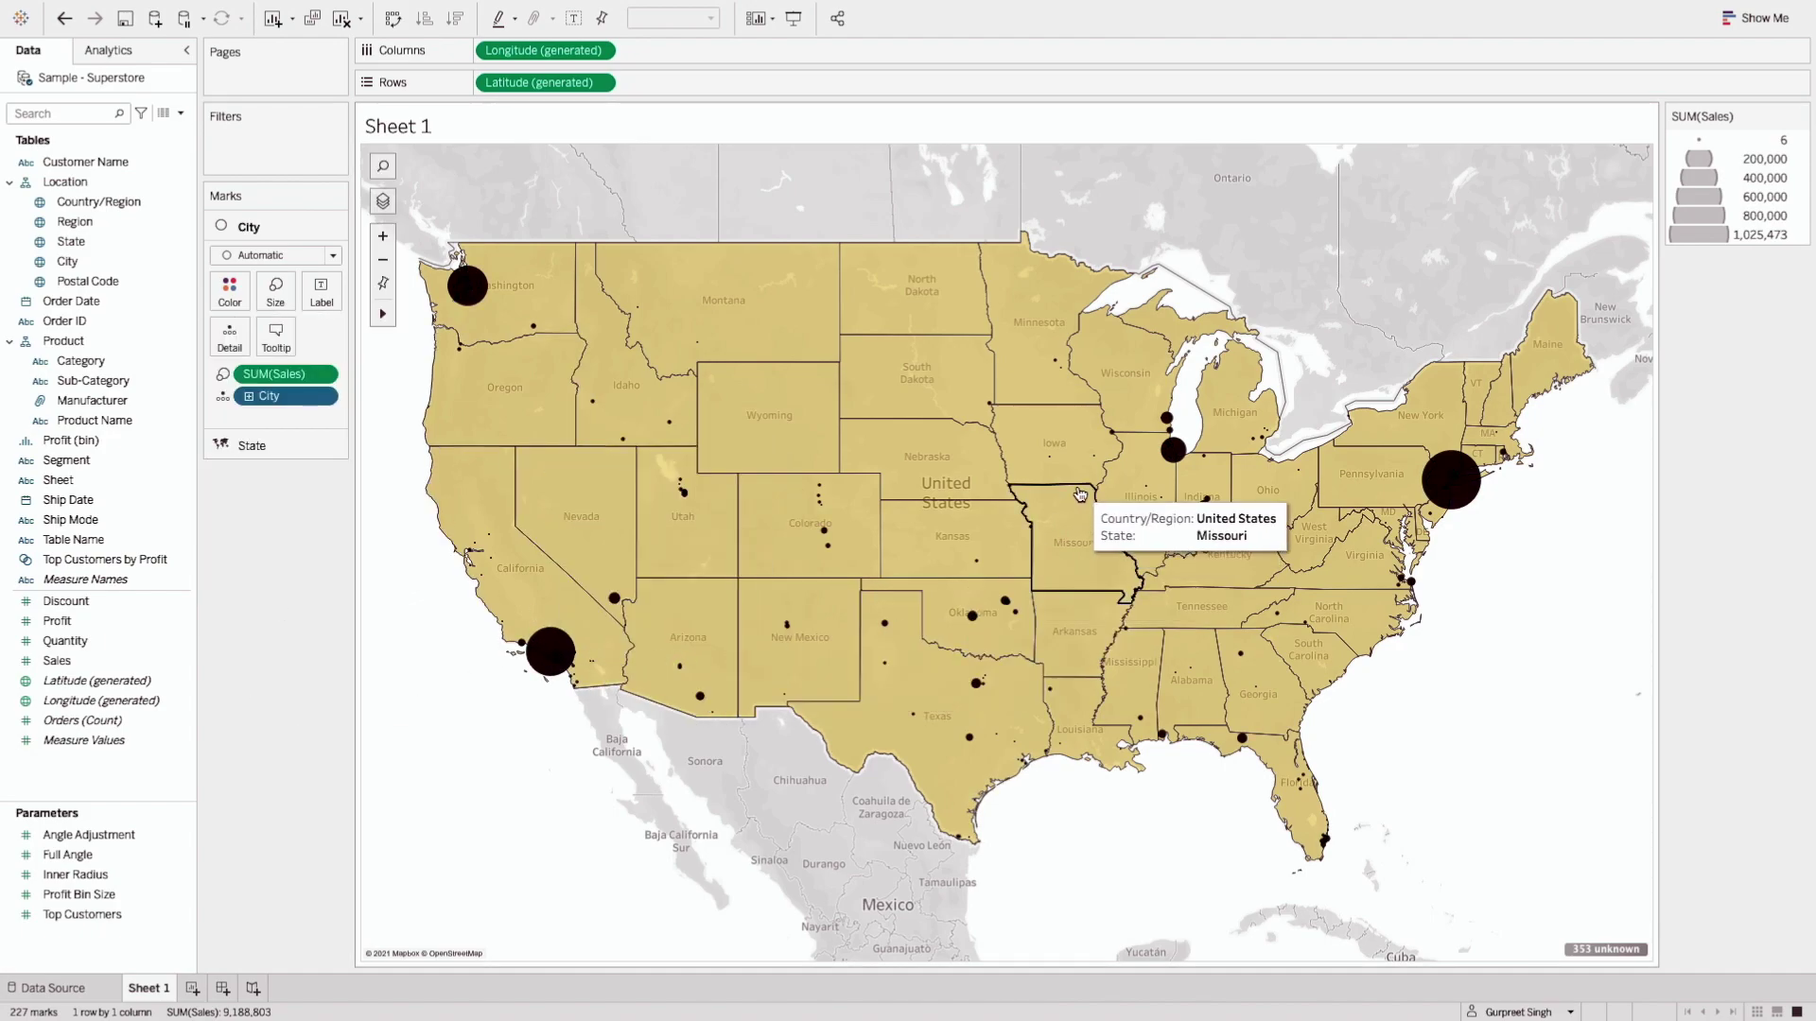
pyautogui.moveTo(479, 295)
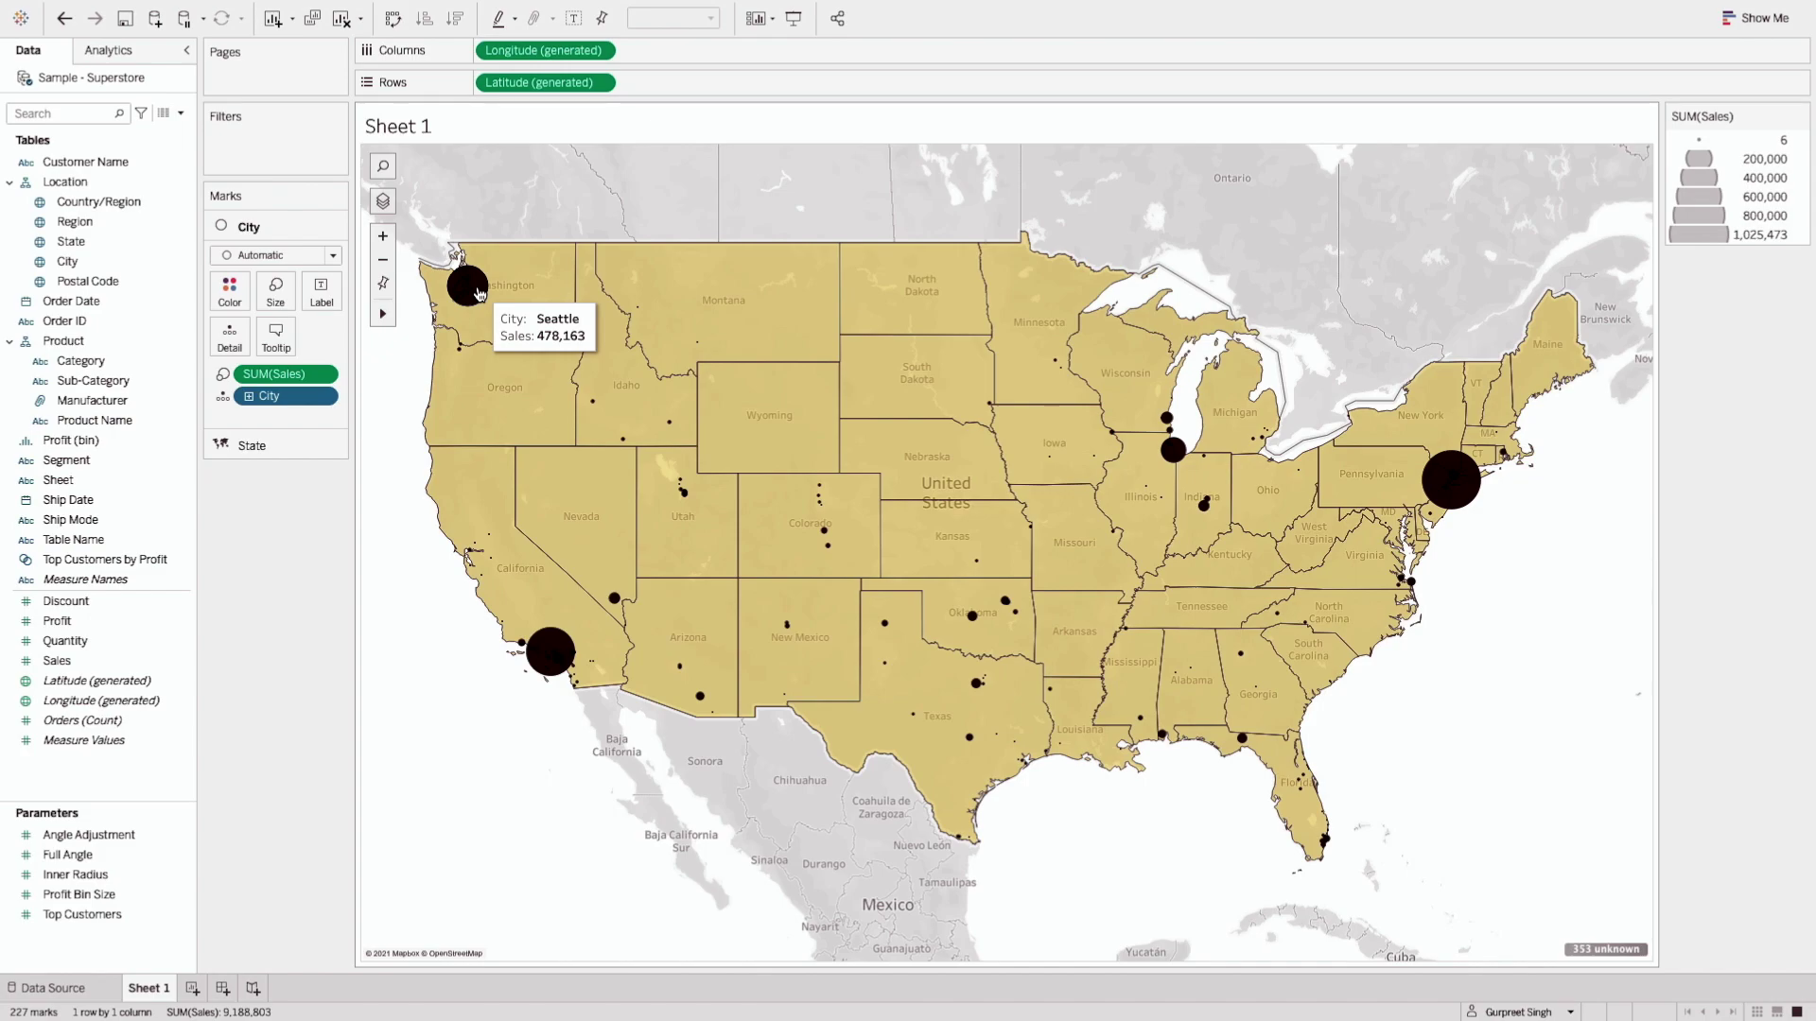
pyautogui.moveTo(552, 643)
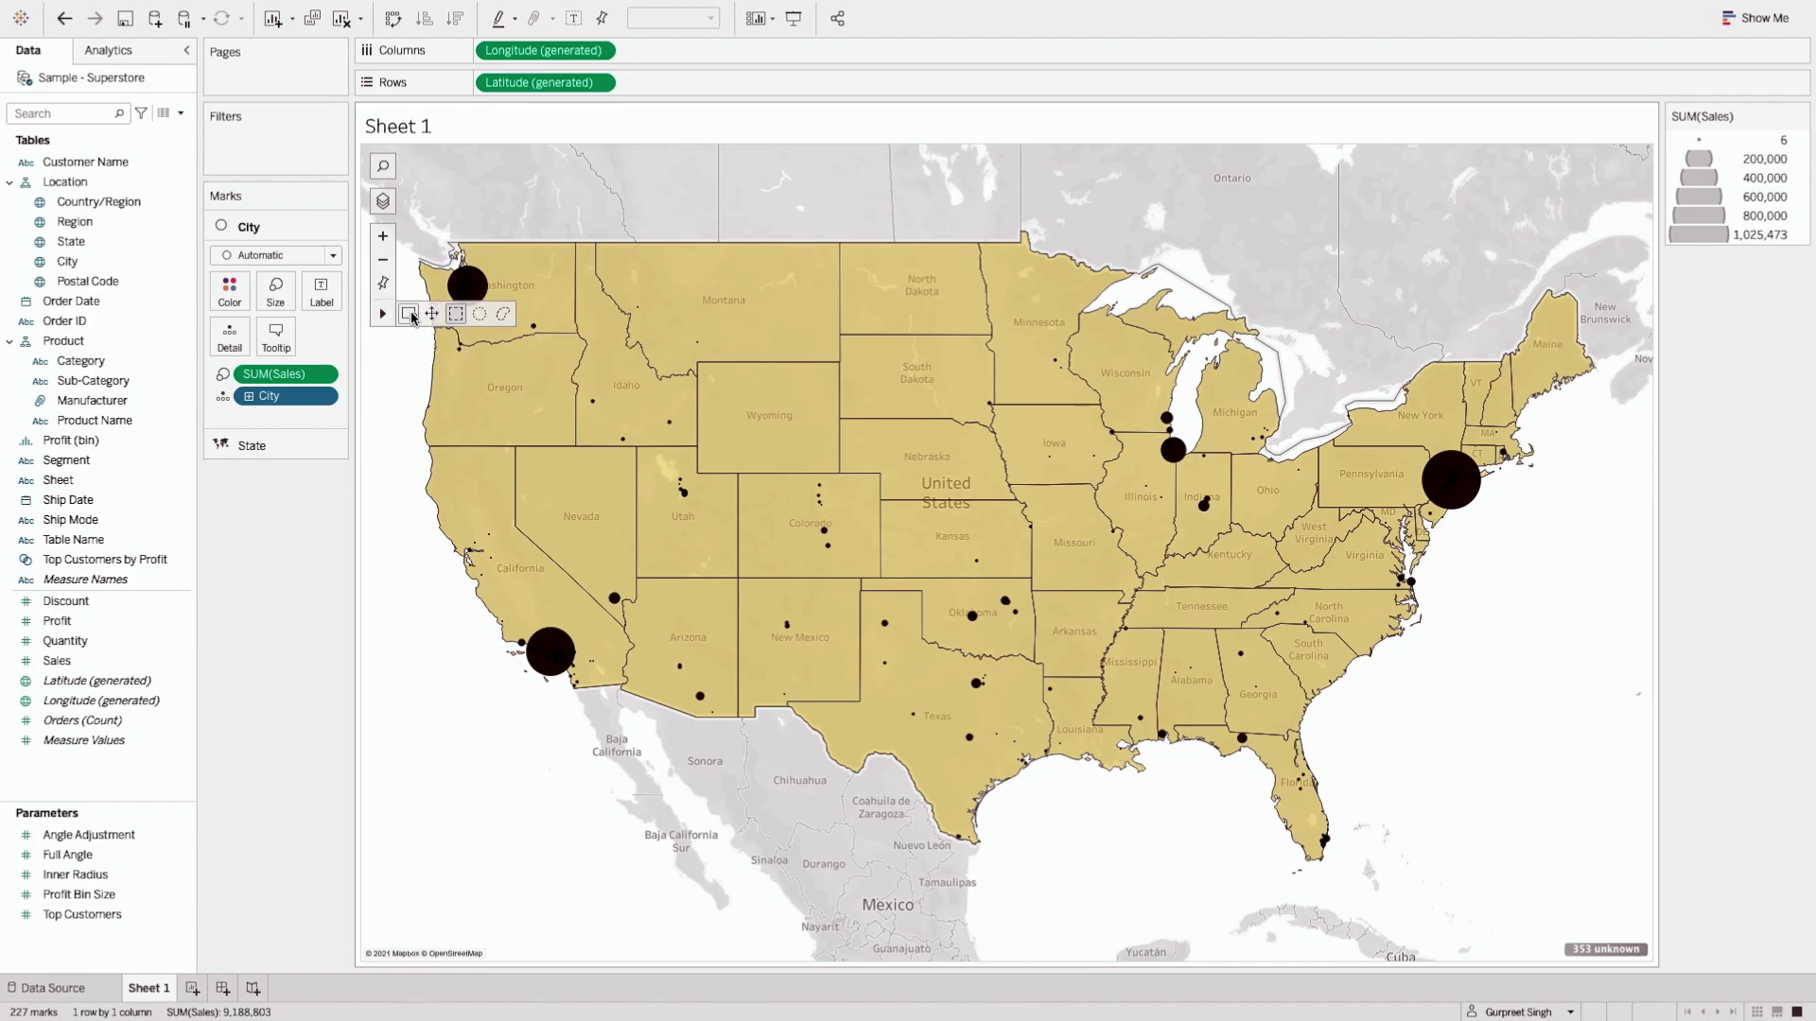
pyautogui.moveTo(499, 594); pyautogui.dragTo(594, 695)
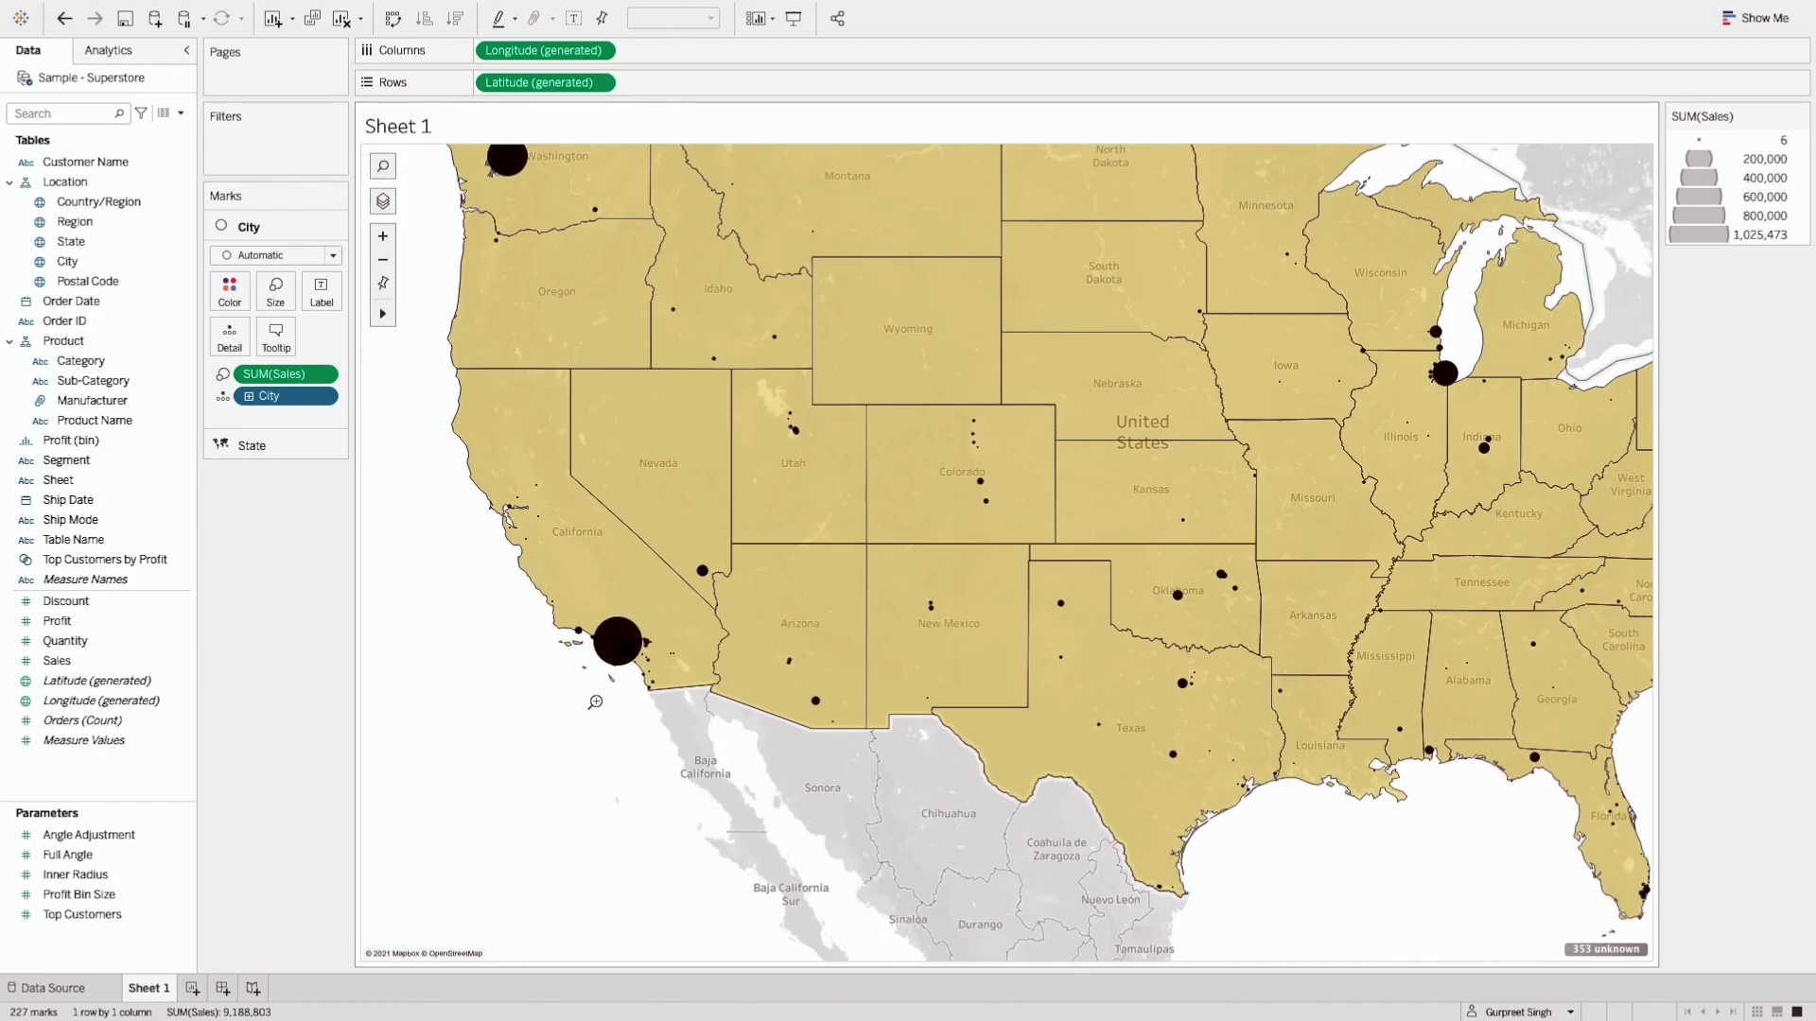
pyautogui.moveTo(1108, 647)
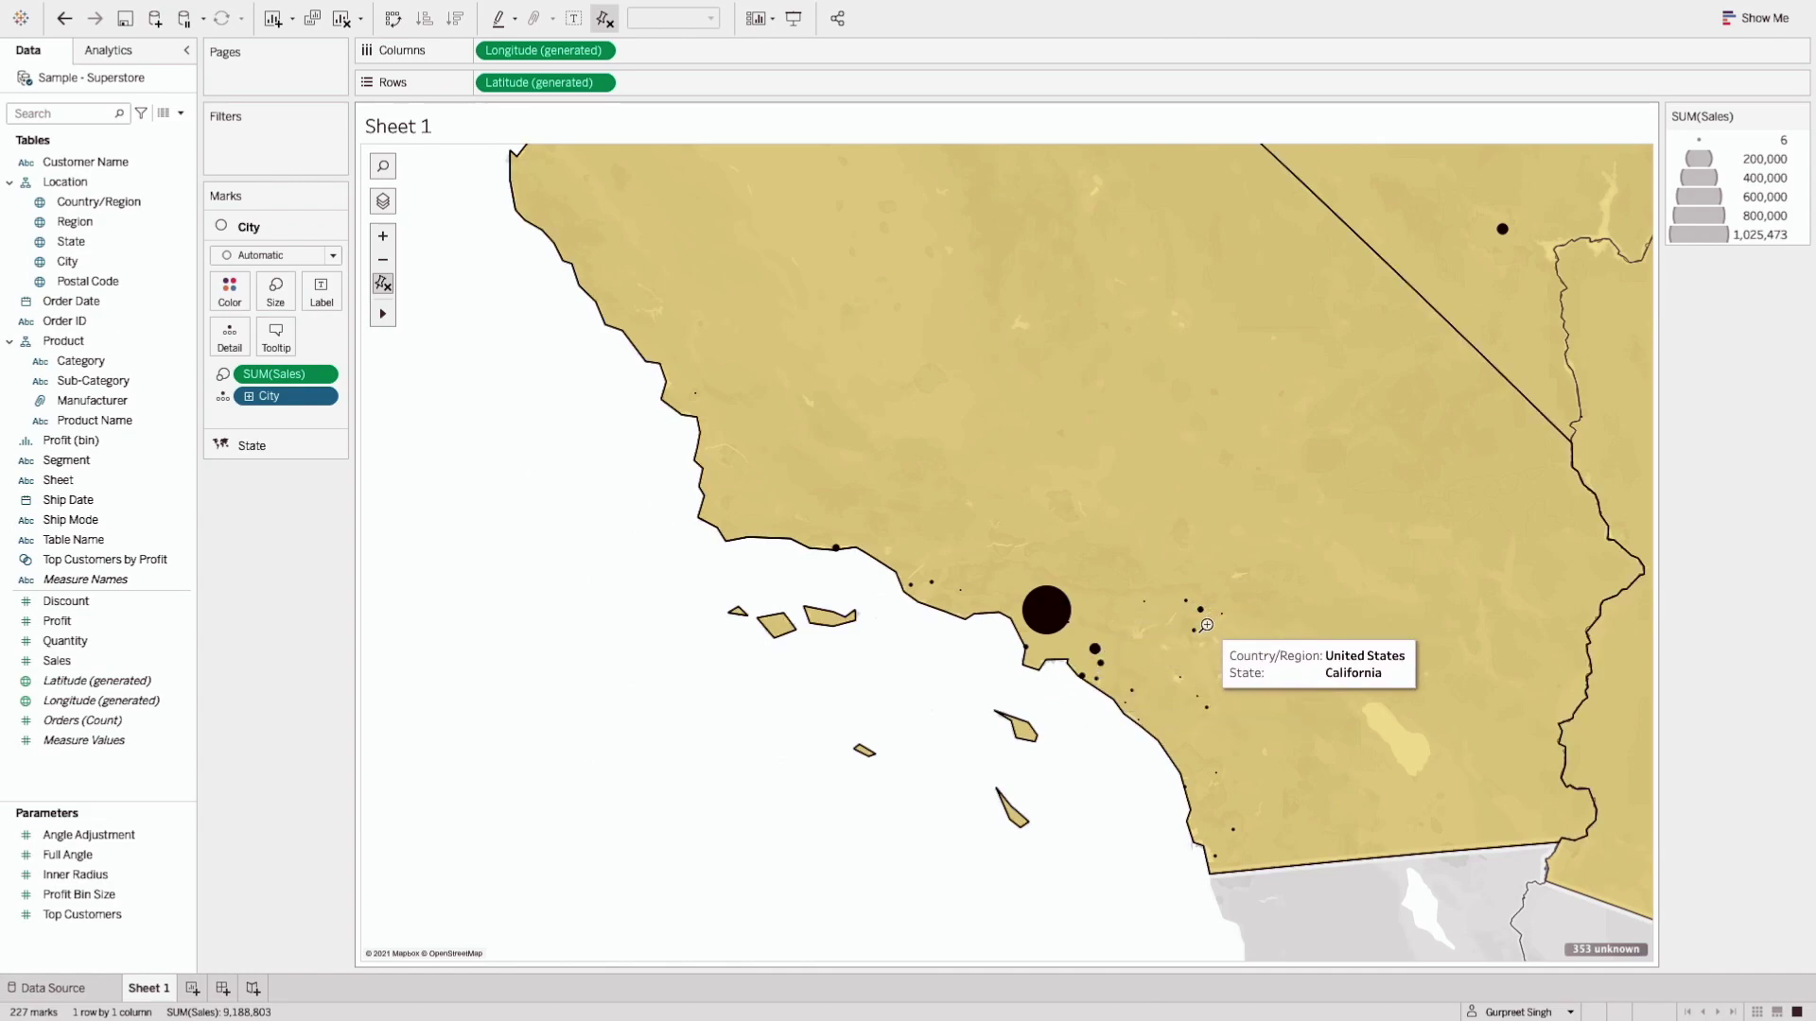
pyautogui.click(383, 283)
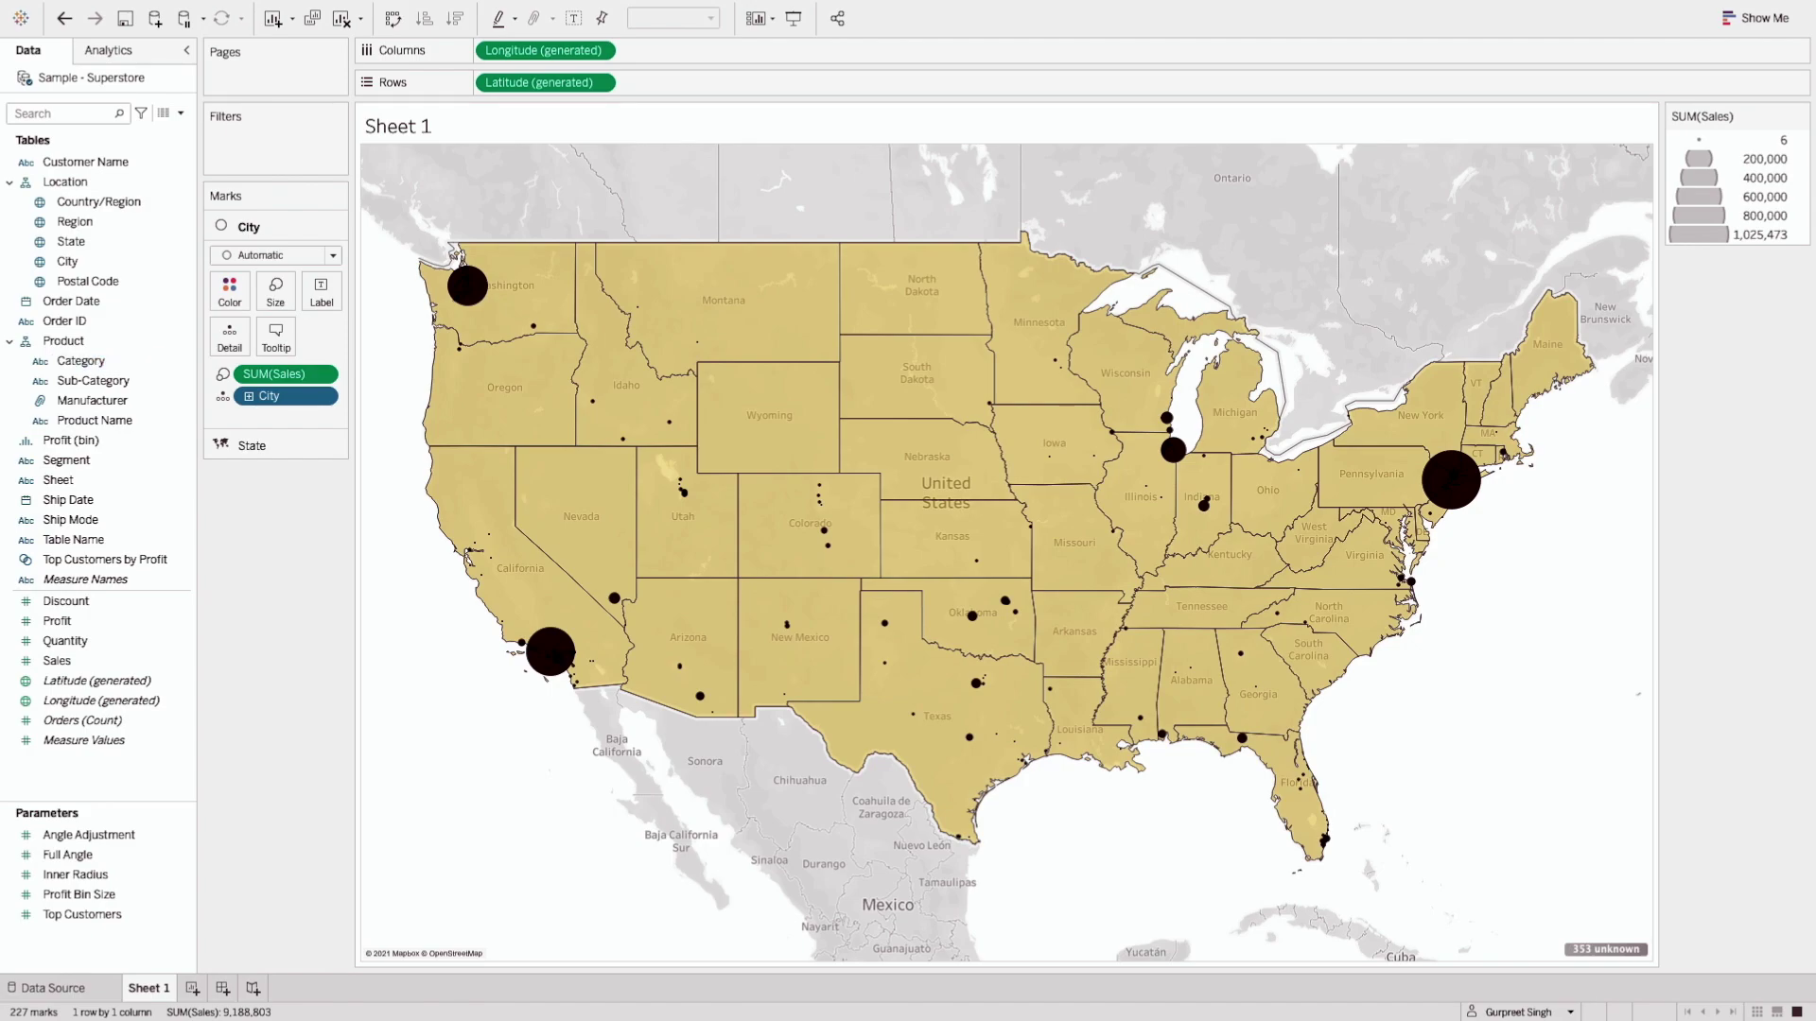
# Add Postal Code as a new marks layer, plotting navy dots for 857 total marks.
pyautogui.click(78, 284)
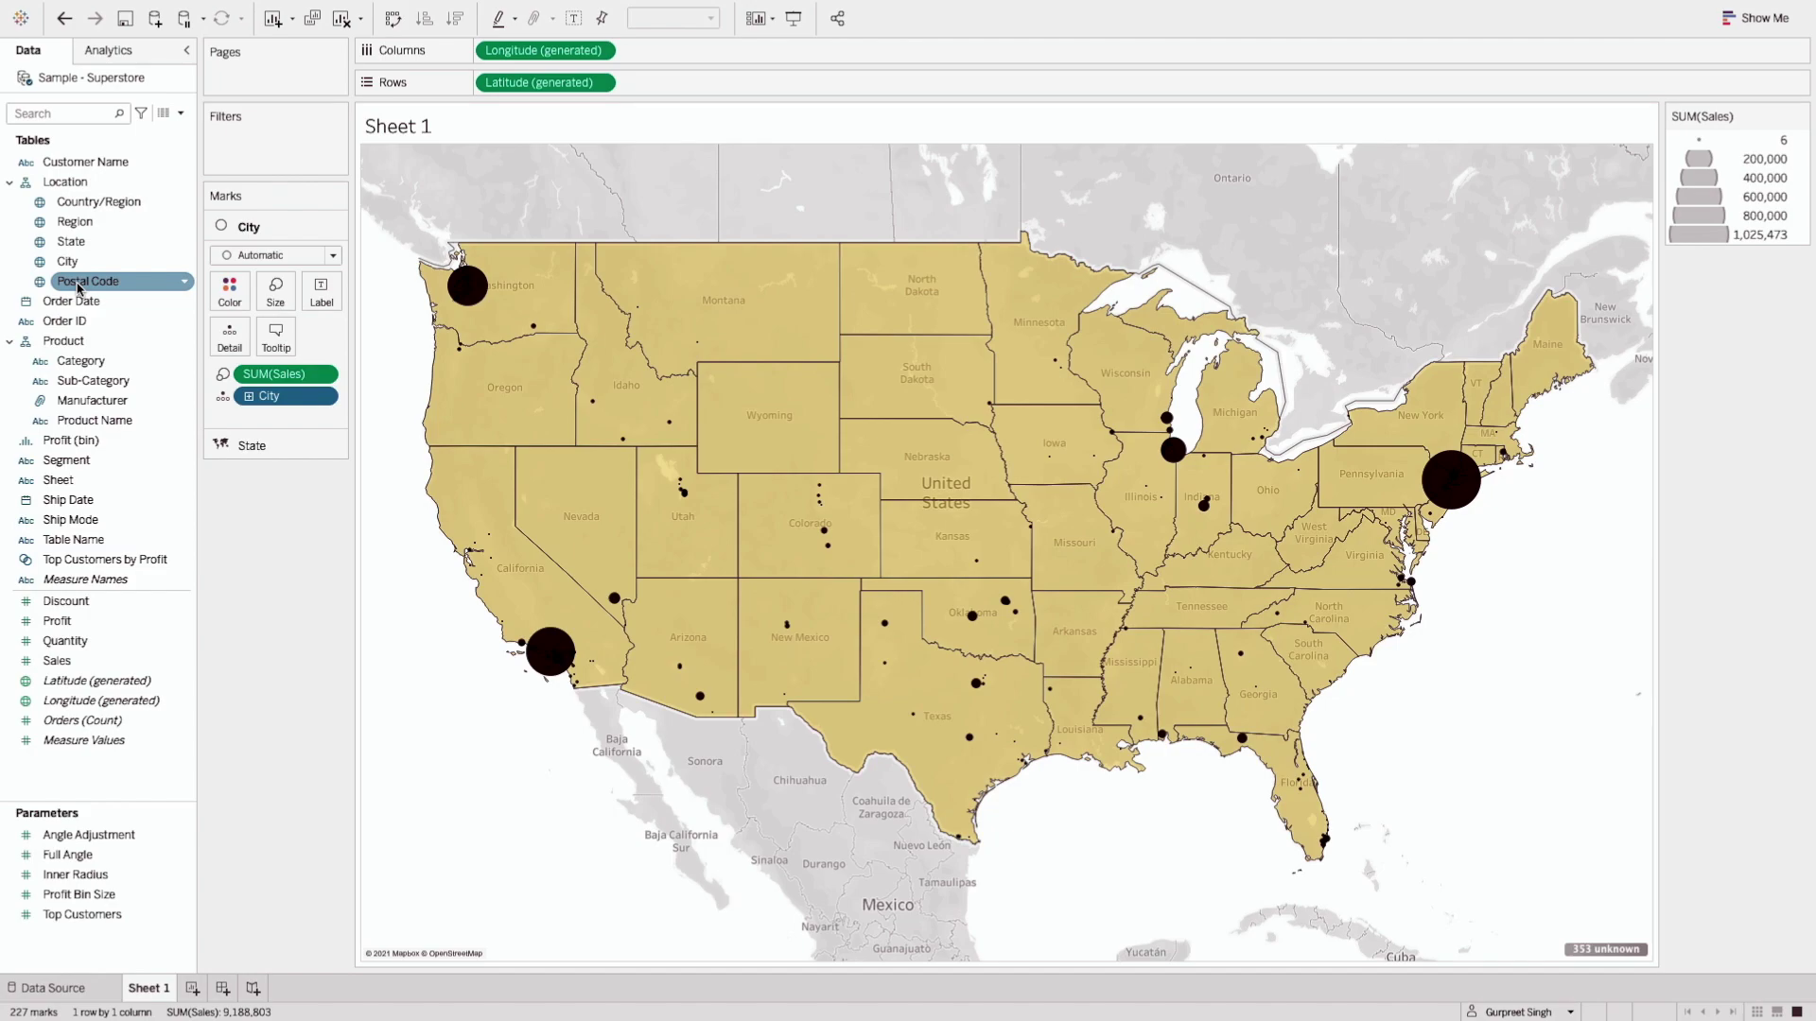
pyautogui.moveTo(79, 284); pyautogui.dragTo(521, 193)
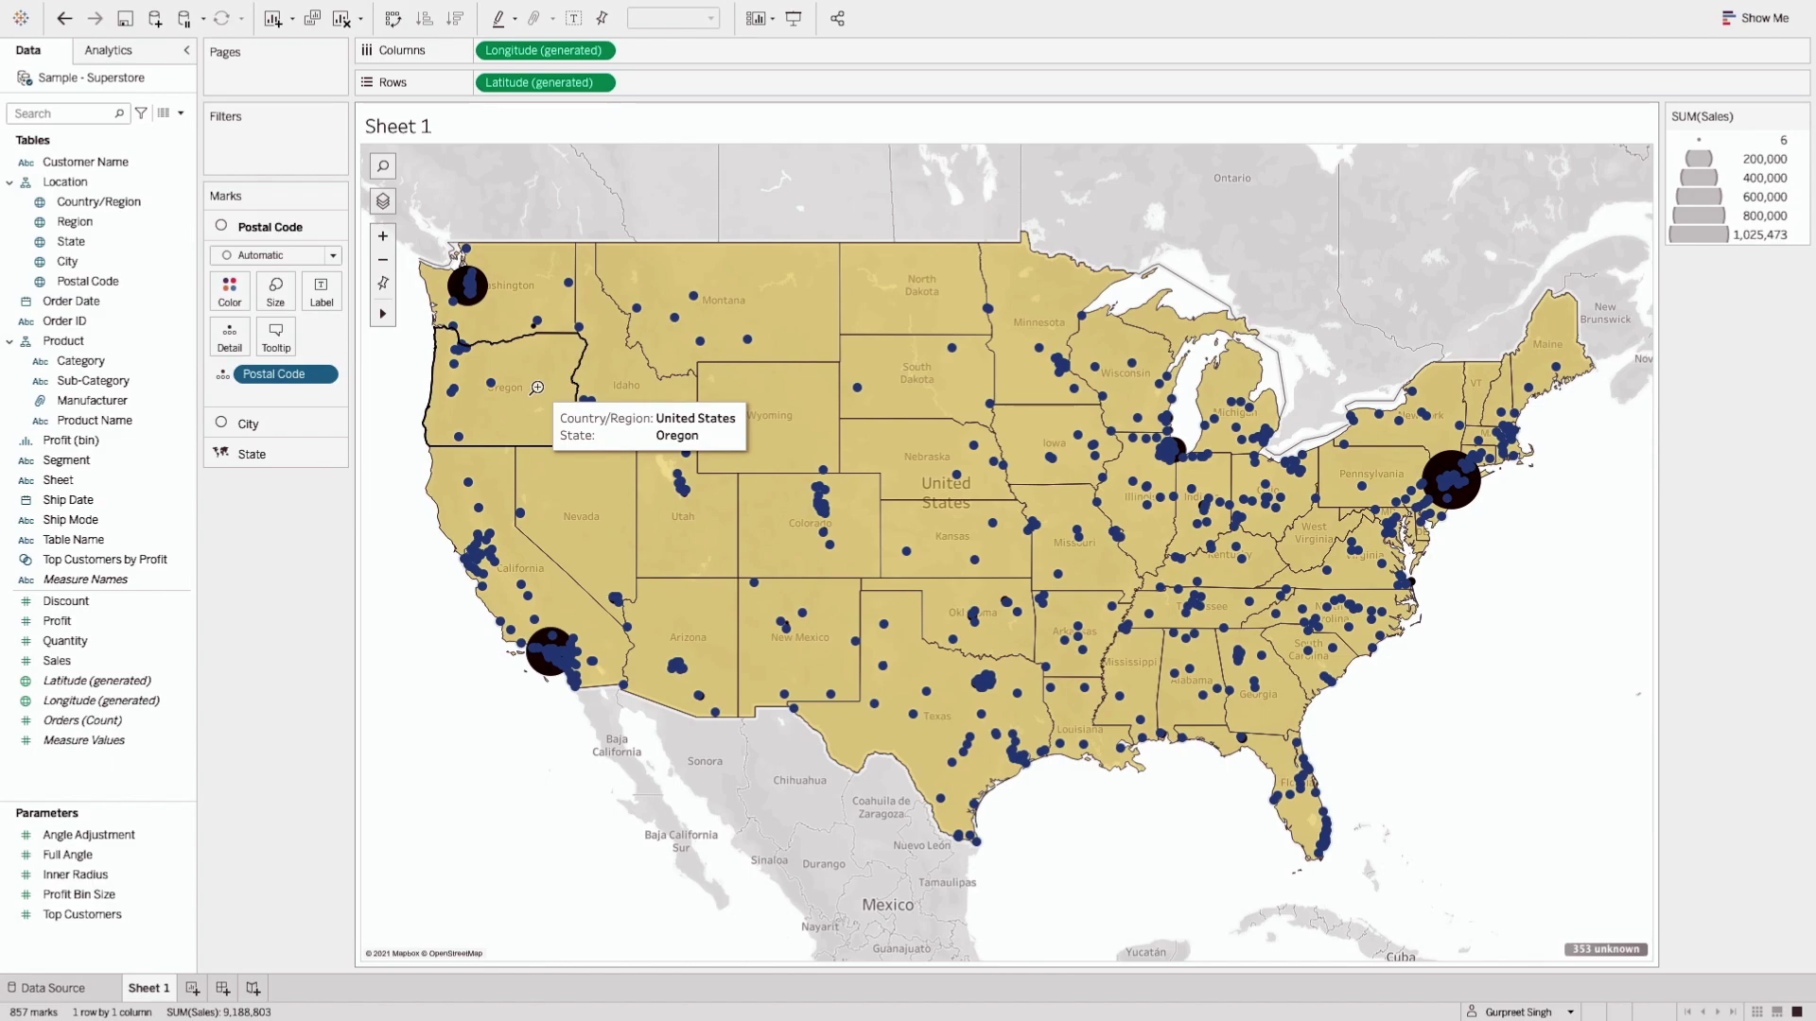
pyautogui.click(230, 293)
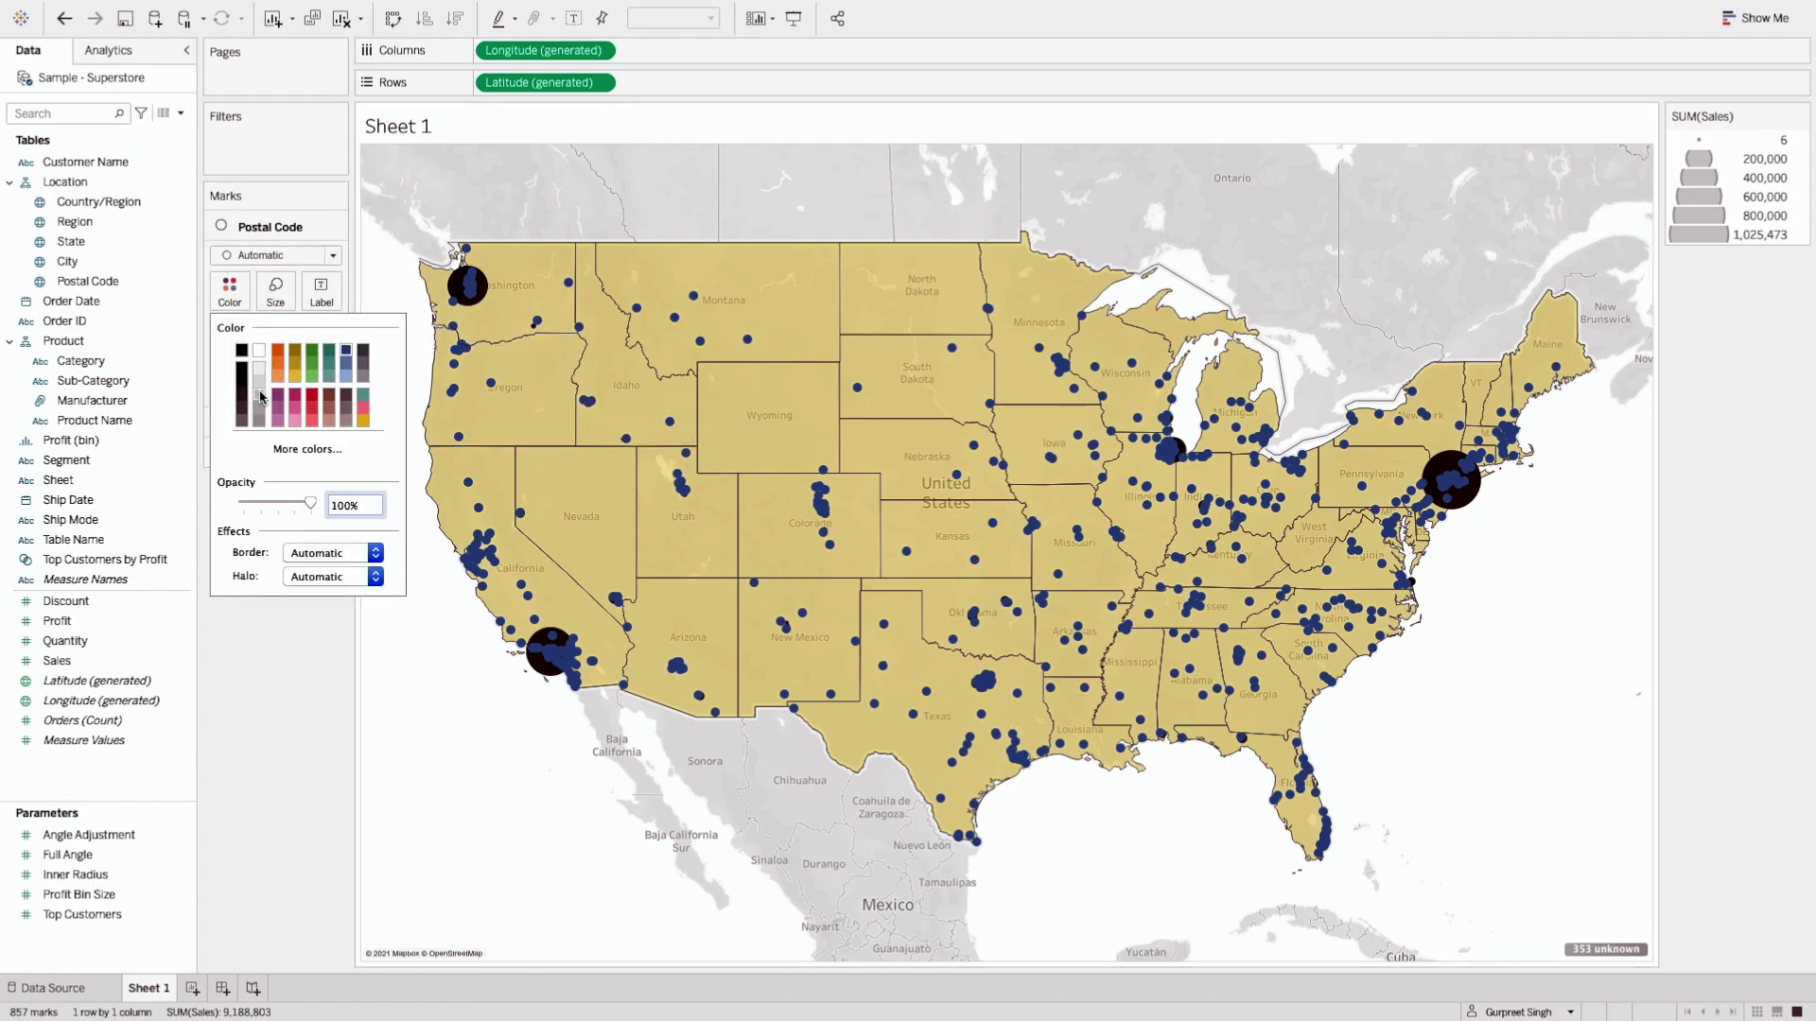
# Make the postal code marks red filled stars using the Shape mark type.
pyautogui.click(313, 399)
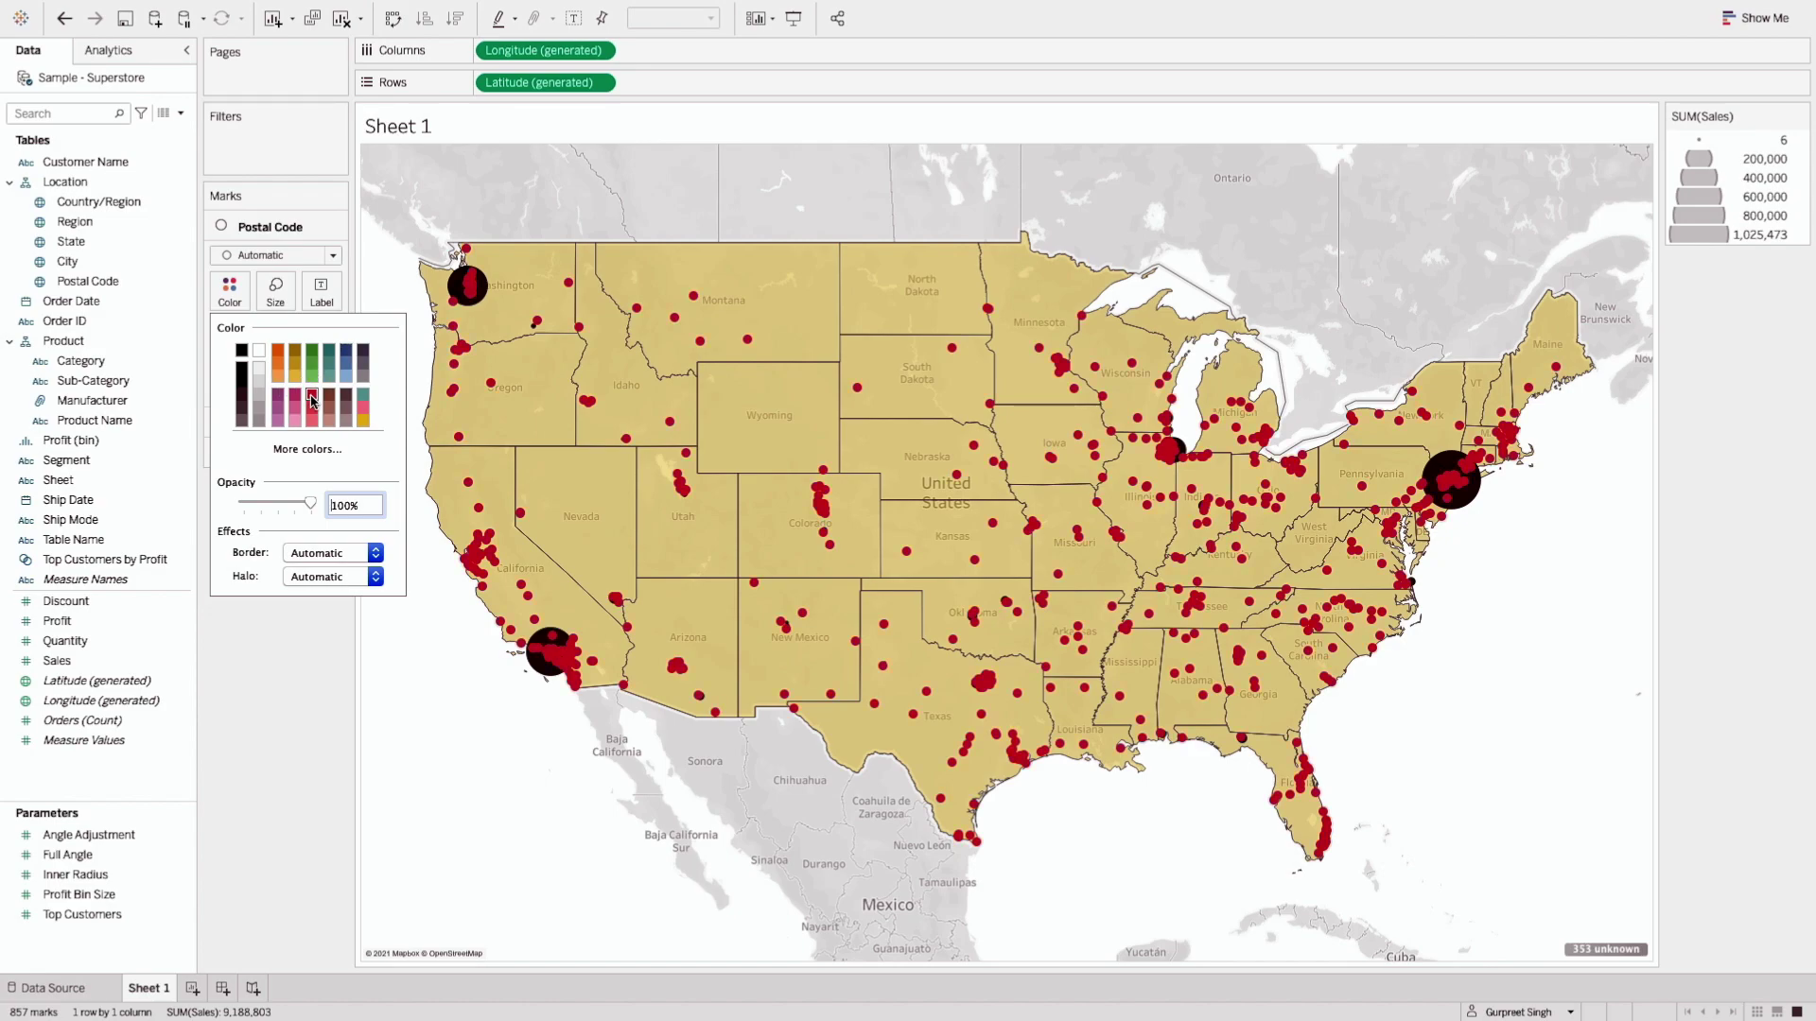
pyautogui.click(289, 259)
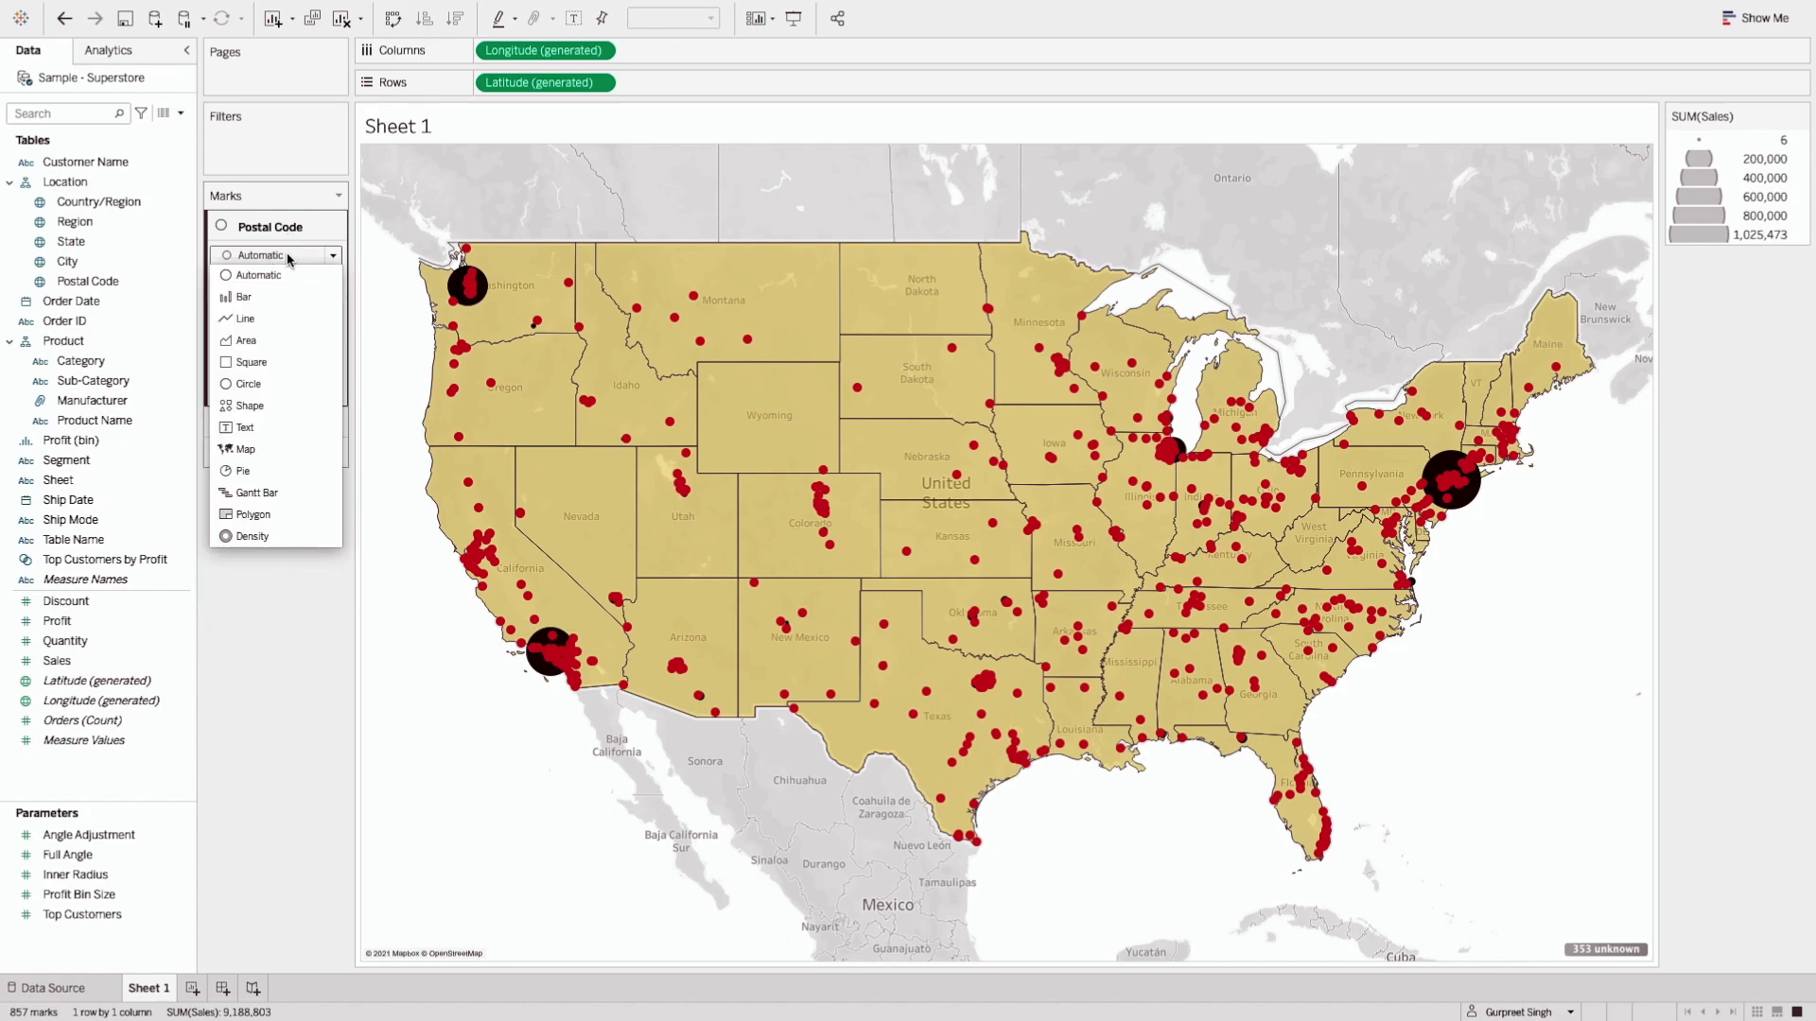
pyautogui.click(282, 407)
pyautogui.click(319, 347)
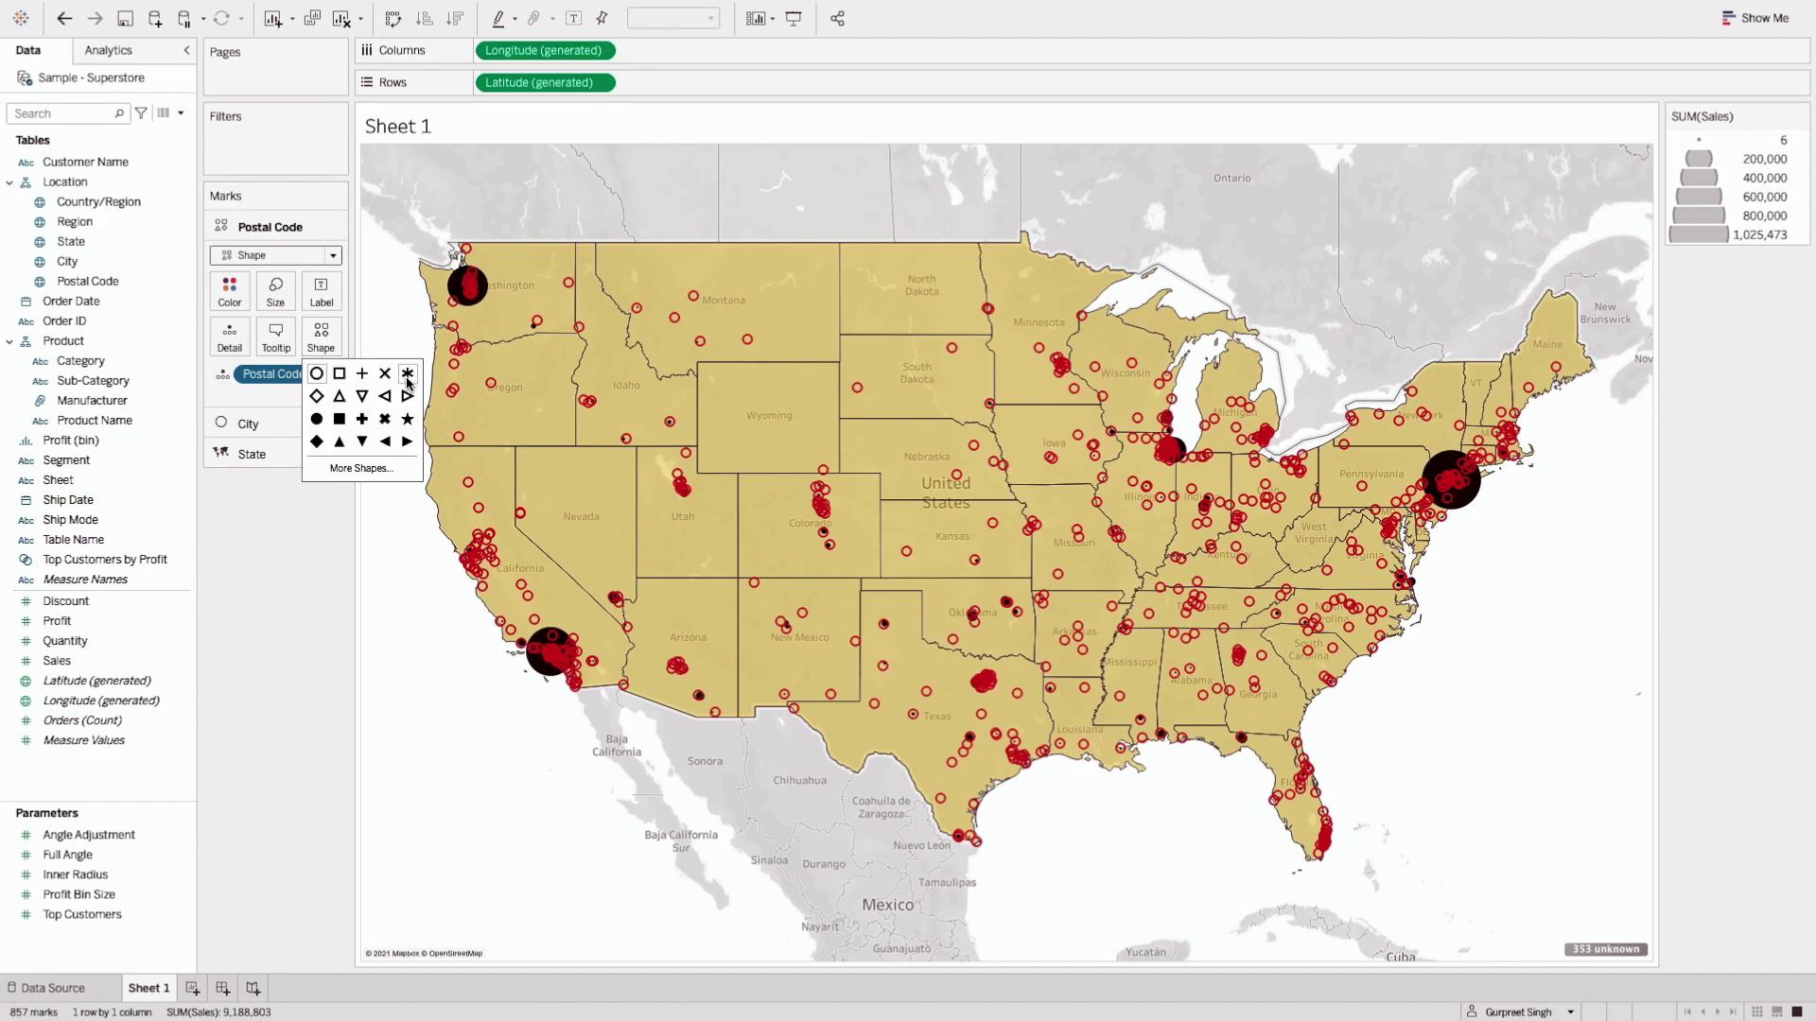
pyautogui.click(408, 420)
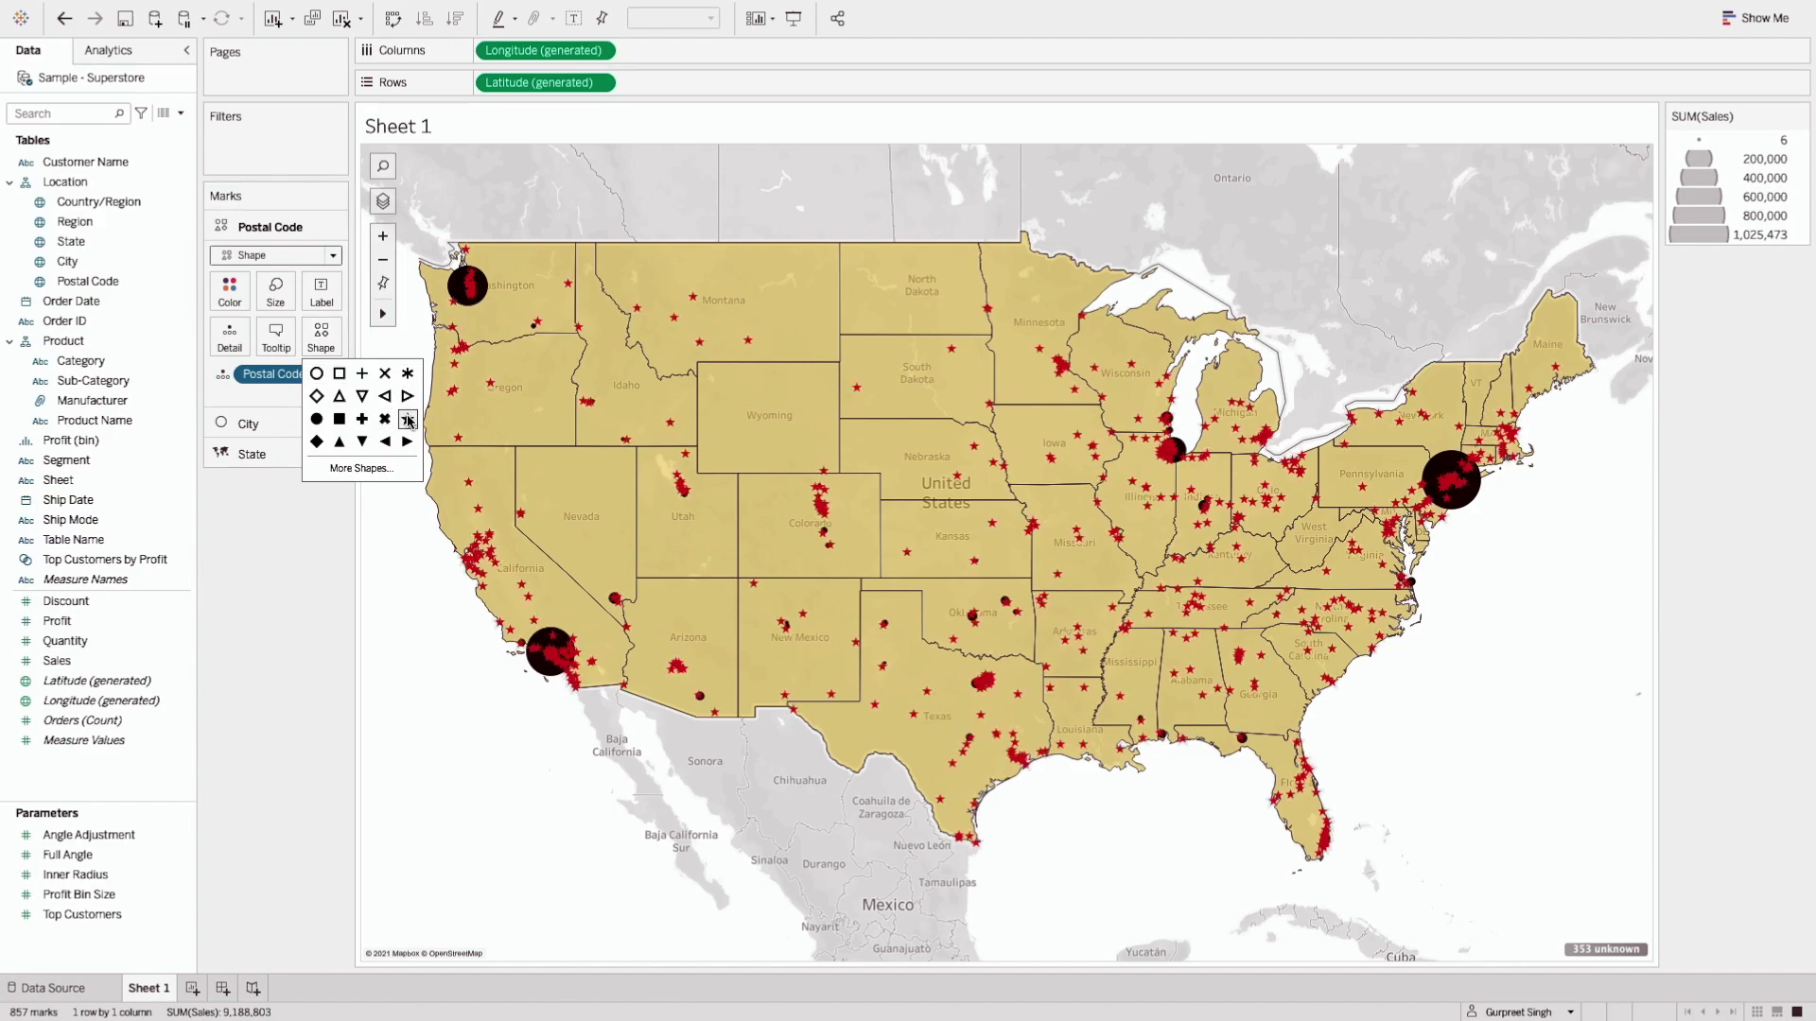
pyautogui.click(287, 575)
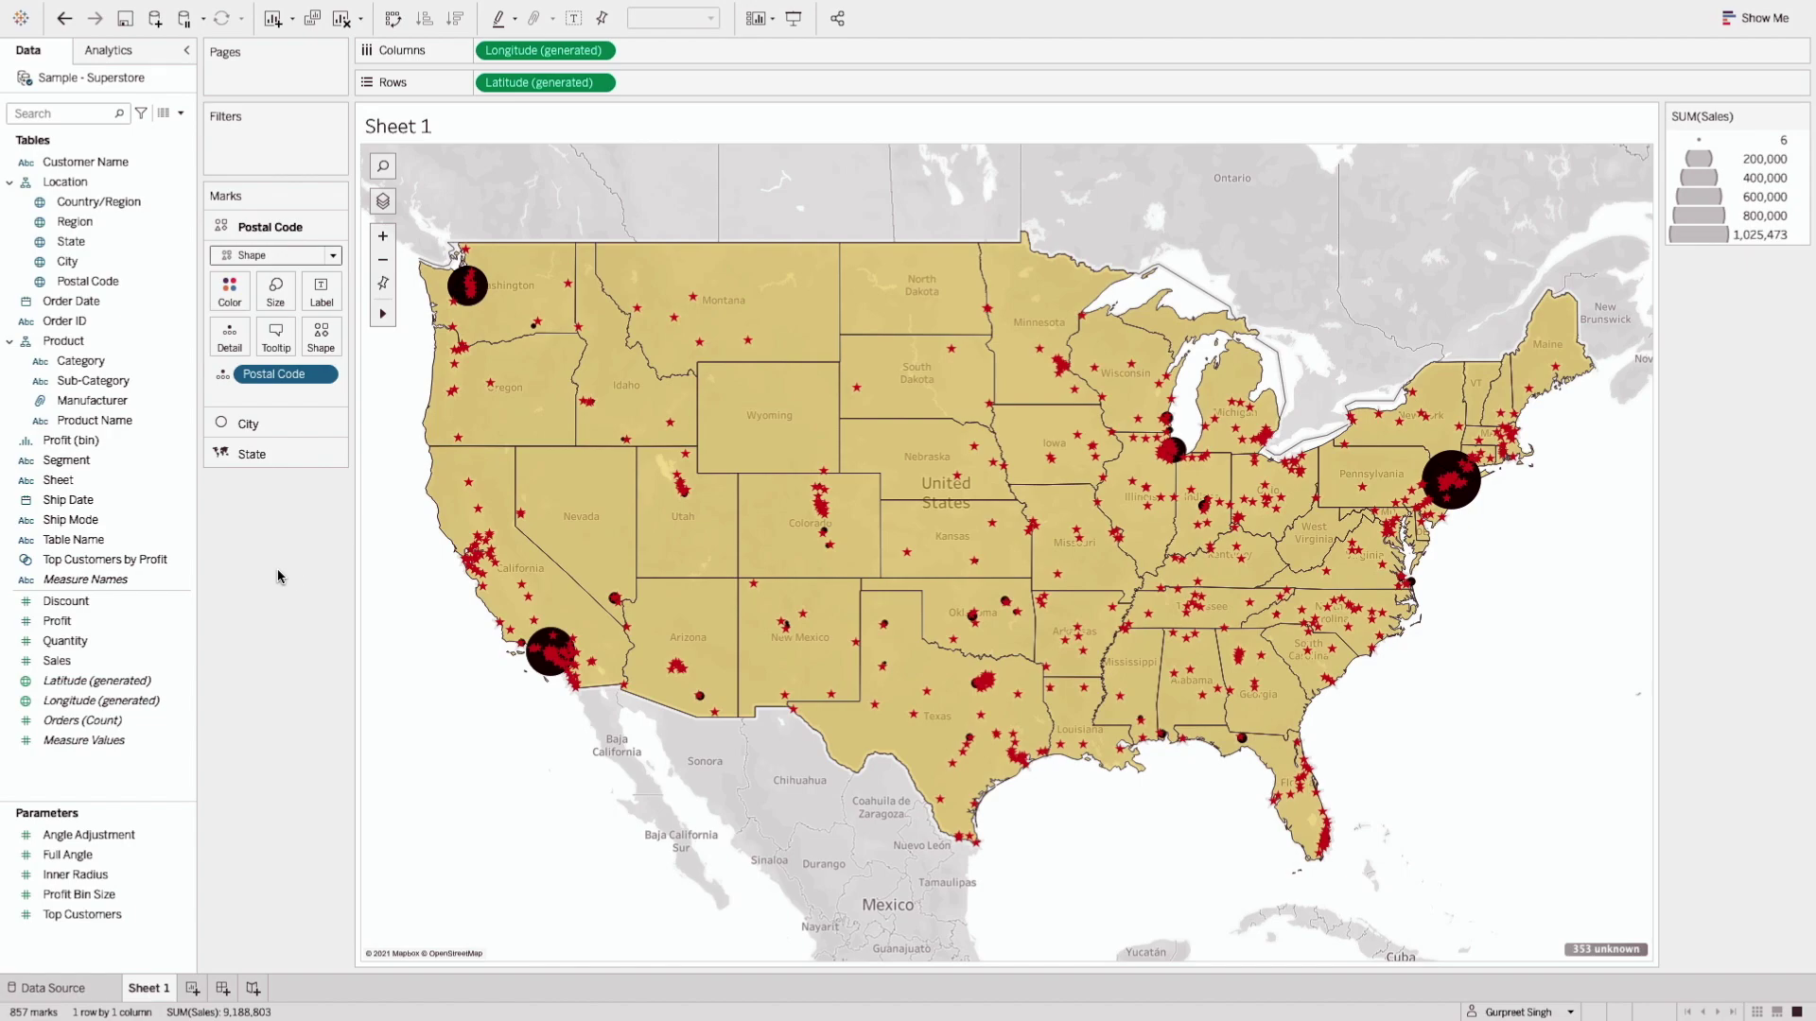
pyautogui.moveTo(475, 287)
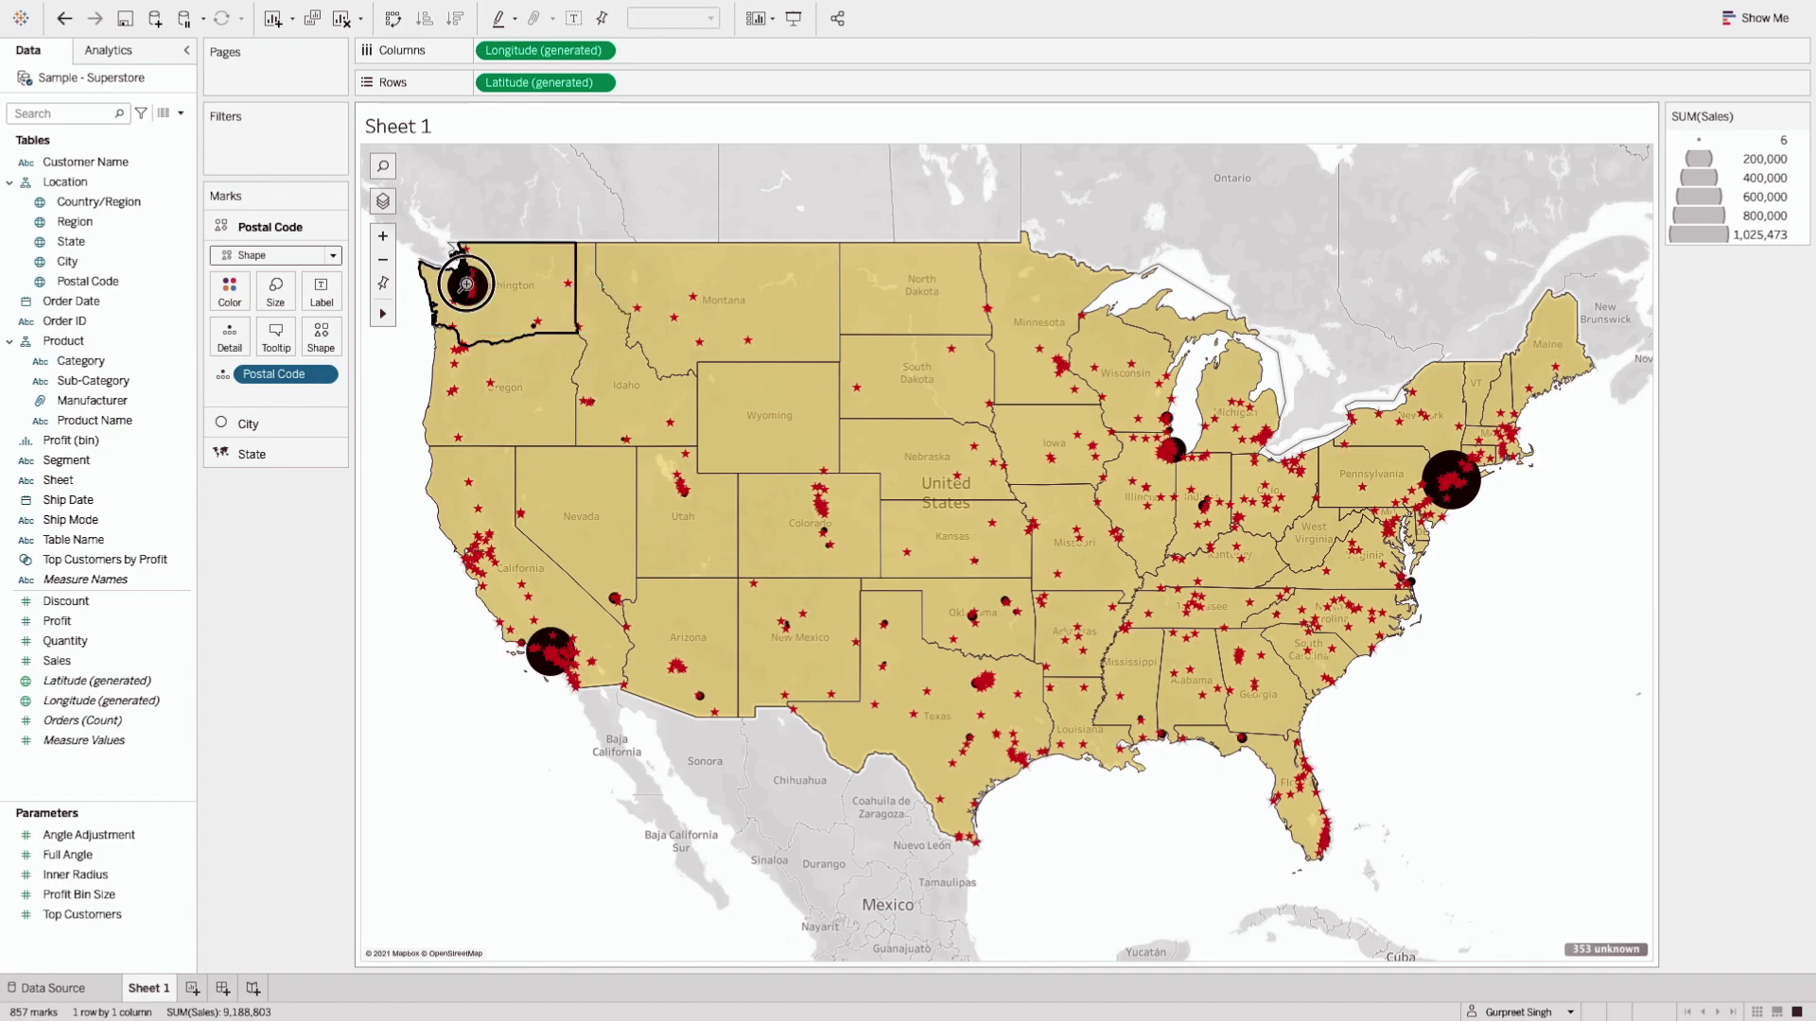
pyautogui.scroll(5, 457, 271)
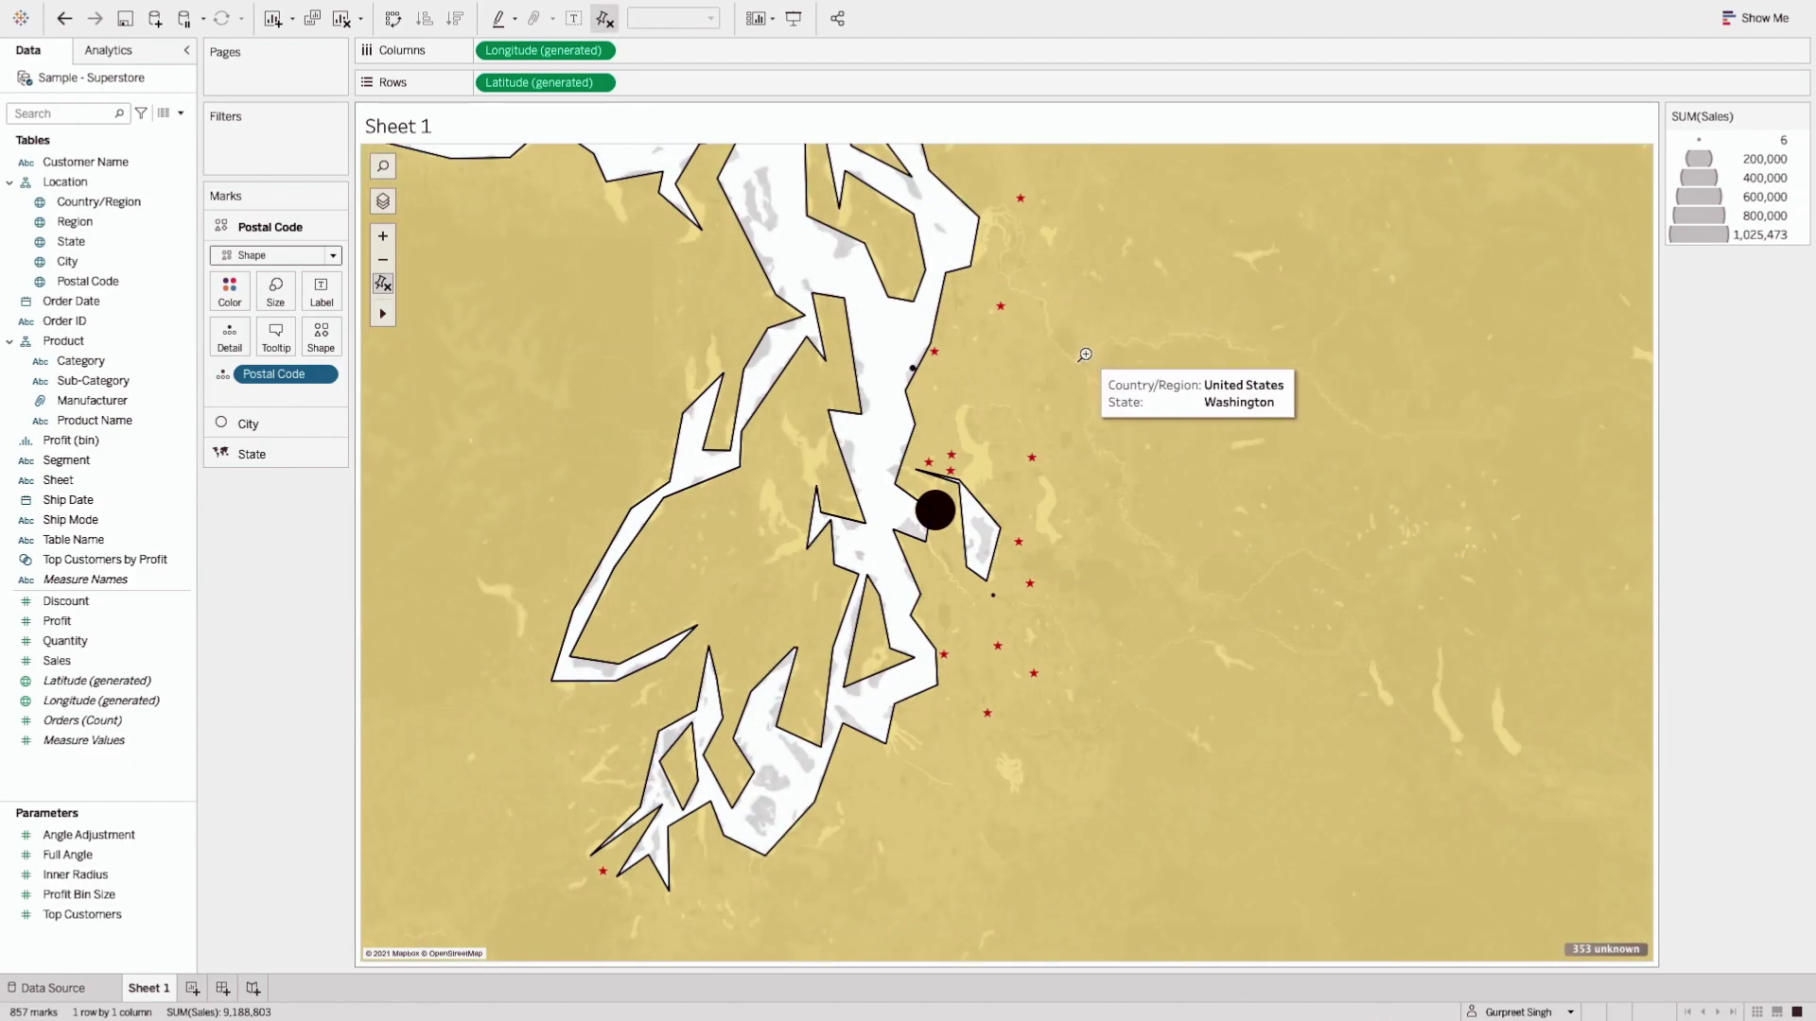
pyautogui.moveTo(940, 514)
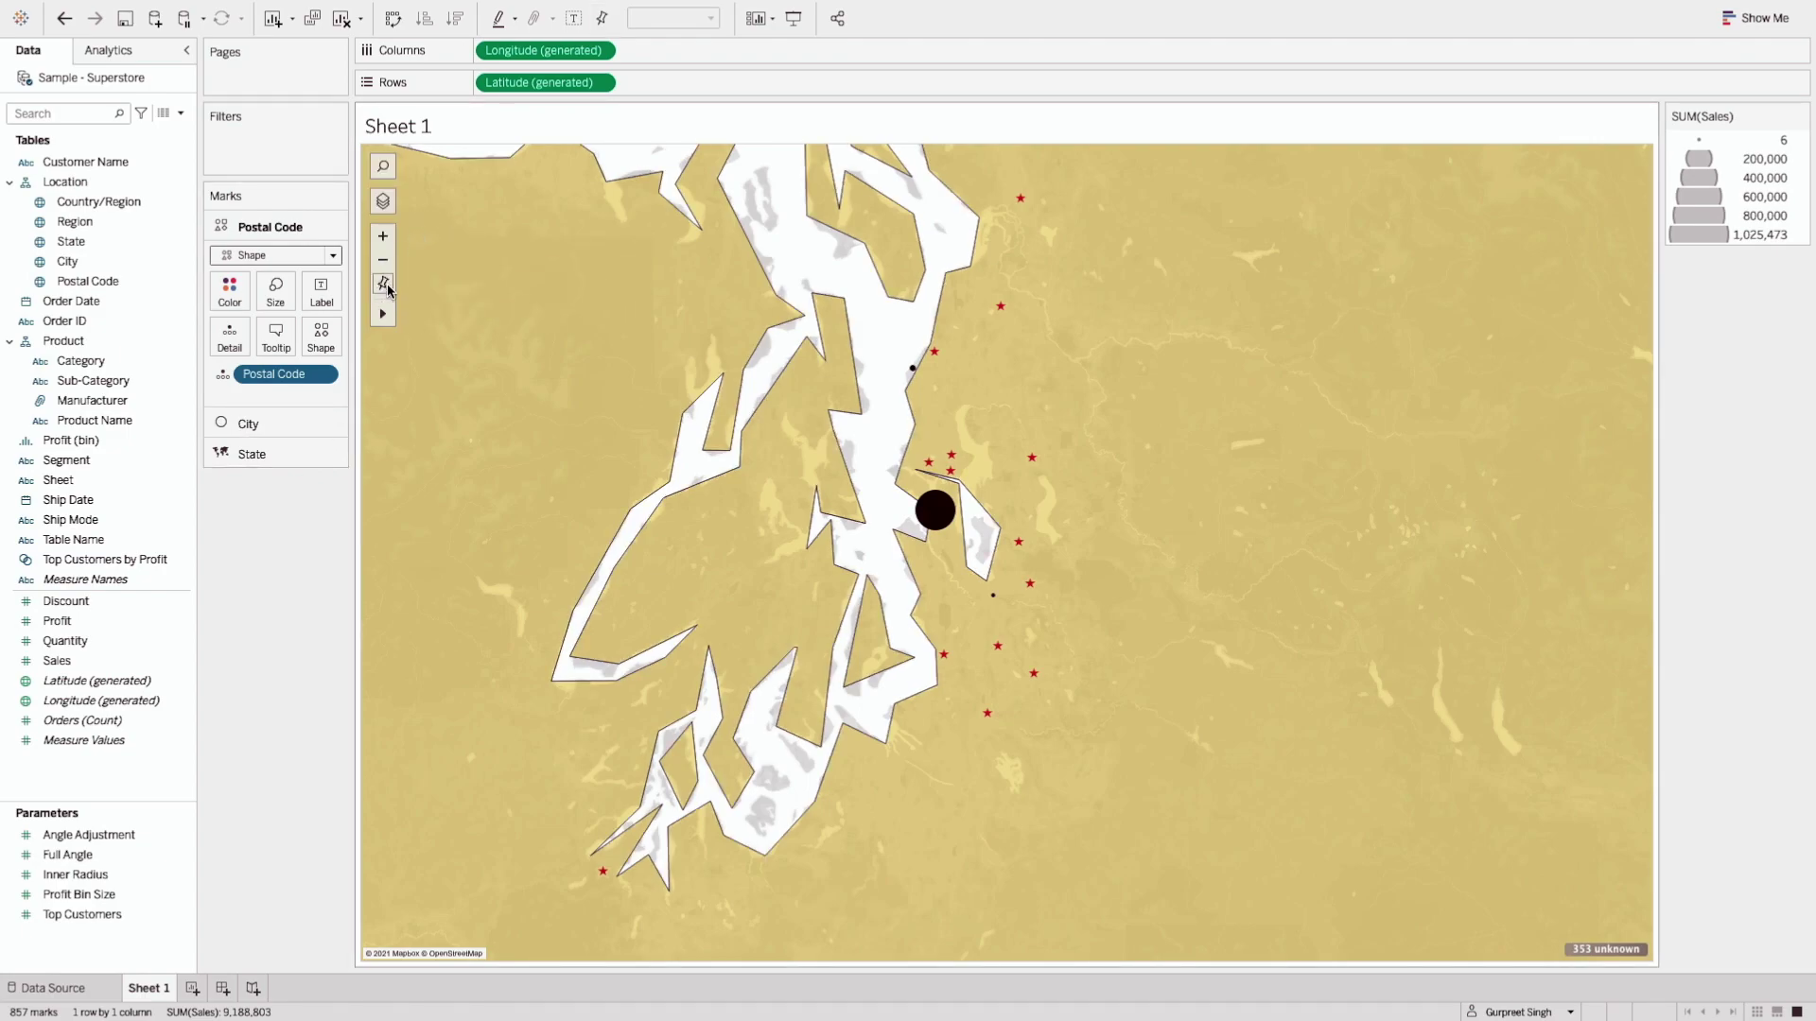
pyautogui.click(383, 284)
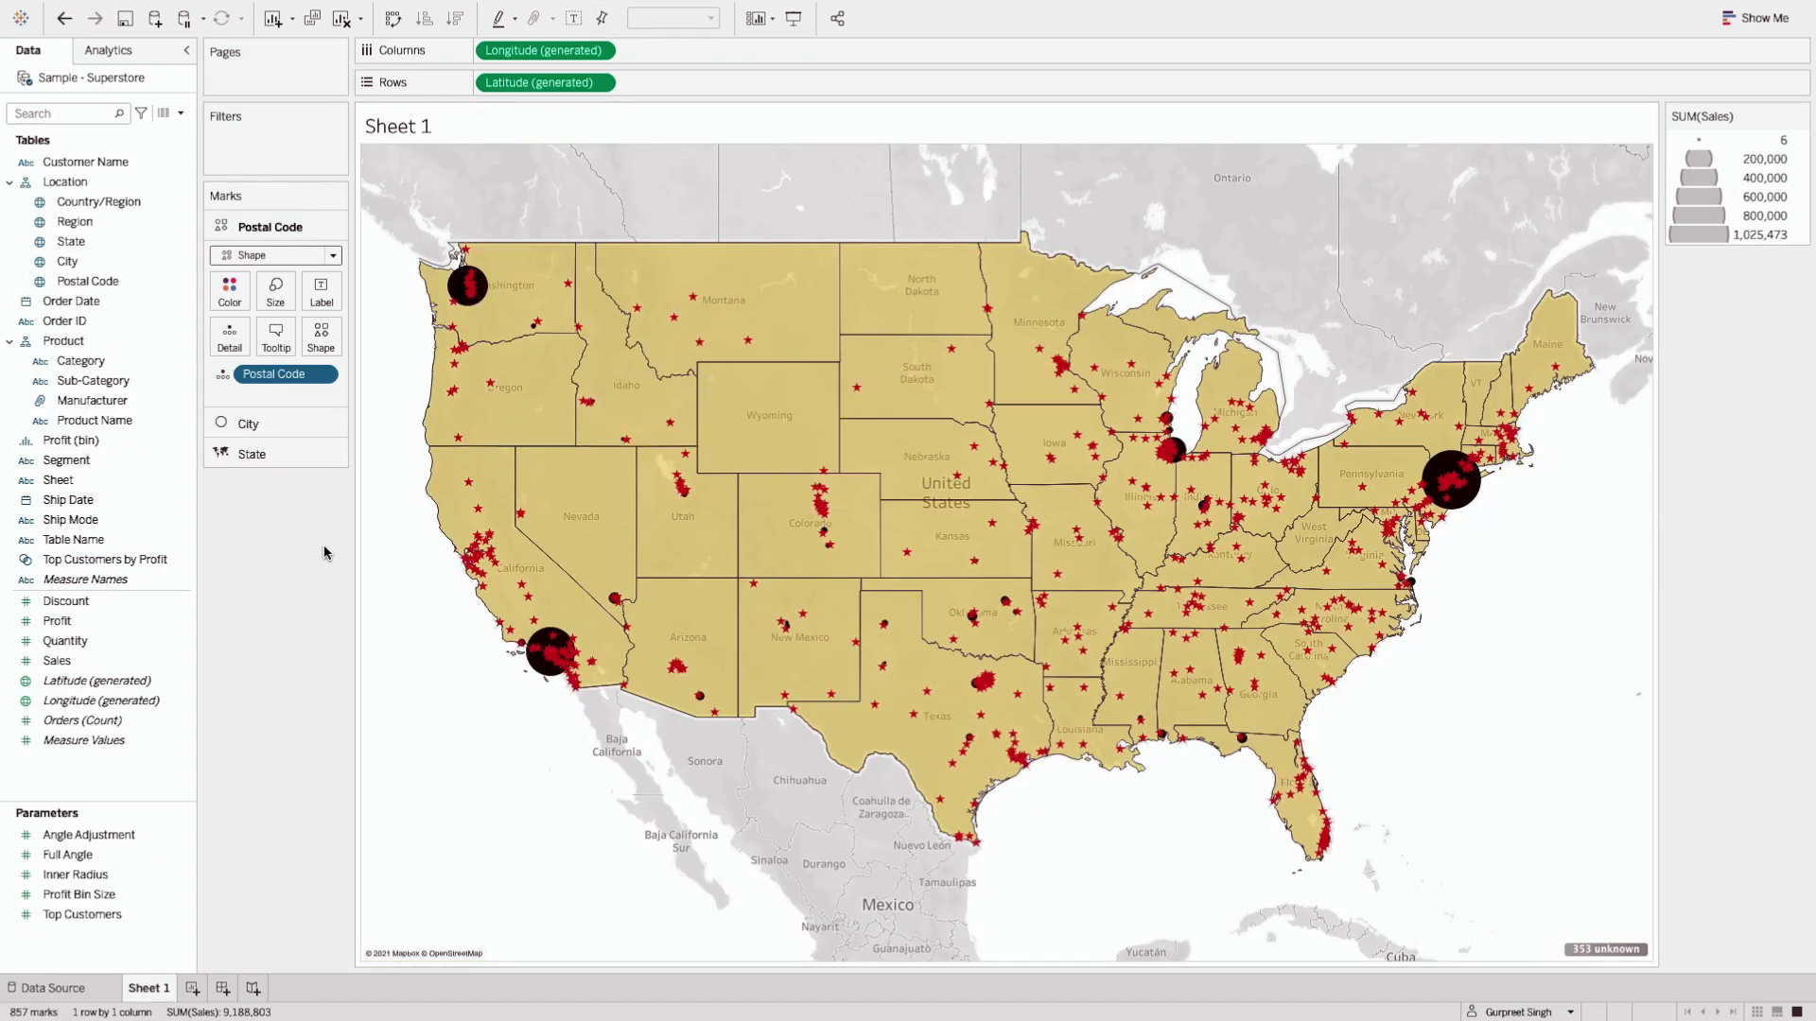
# Toggle the State layer off and back on, then hide the Postal Code star layer.
pyautogui.click(221, 457)
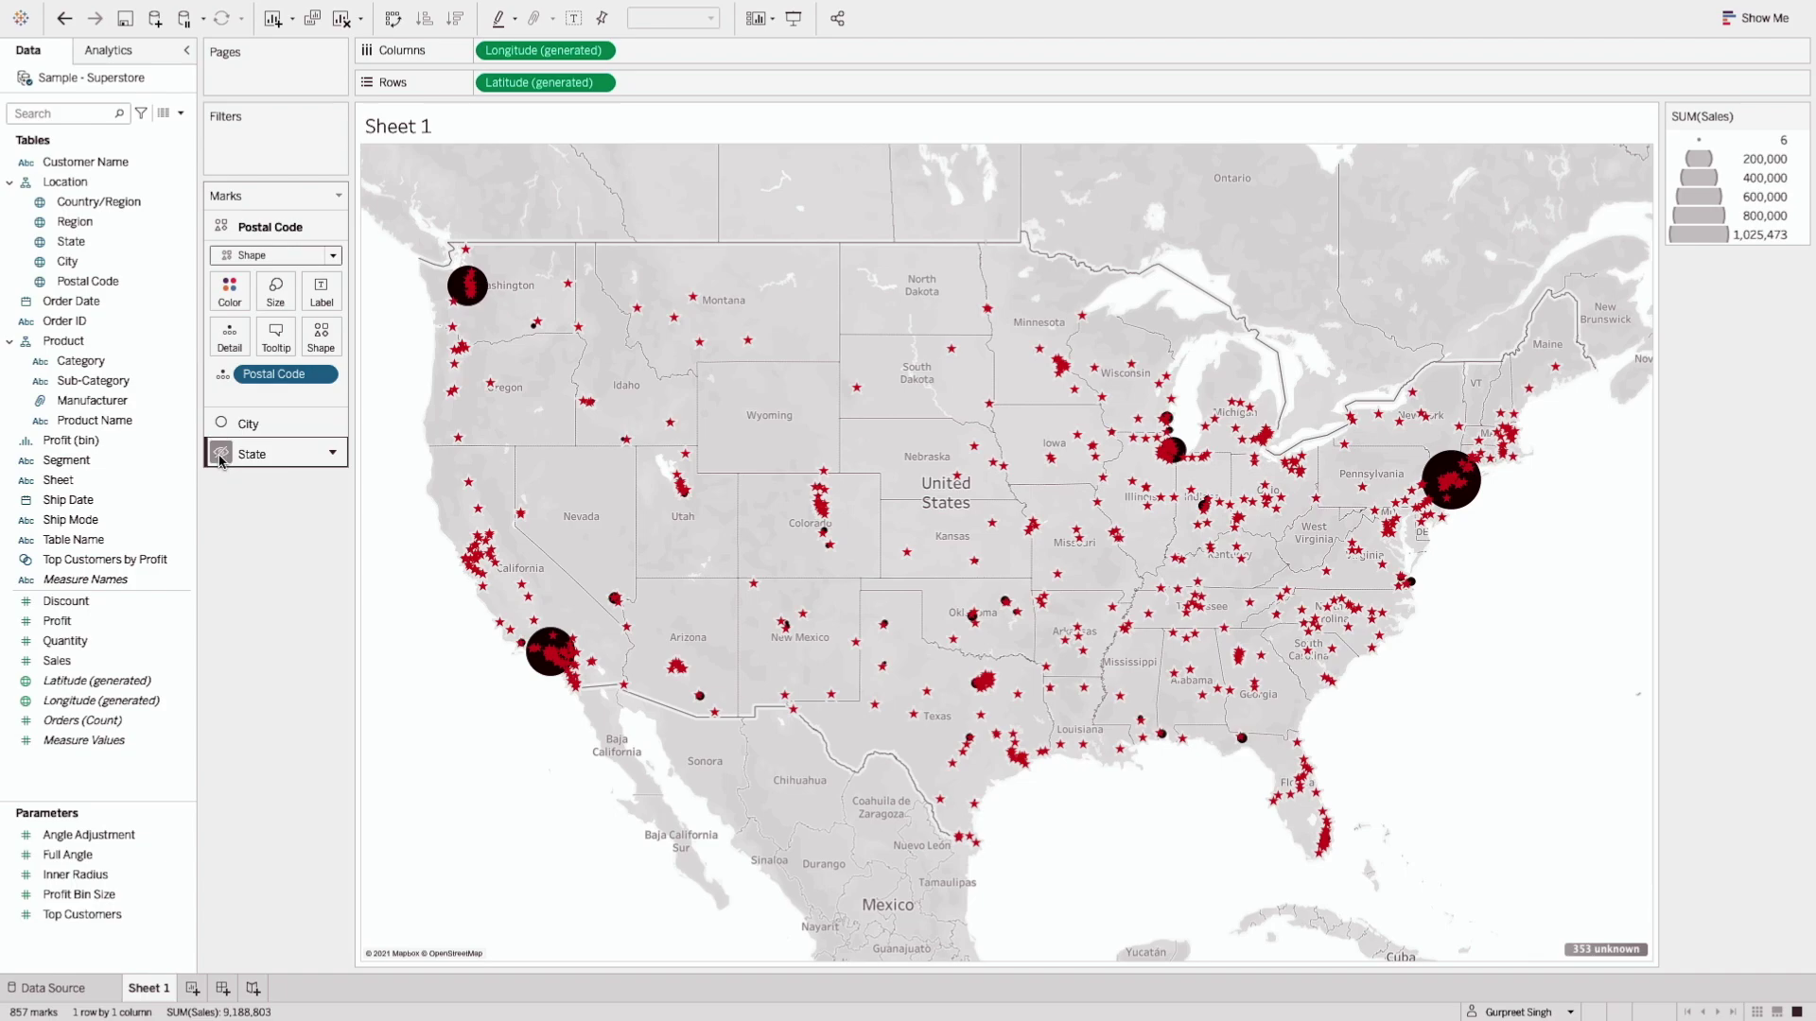
pyautogui.click(221, 458)
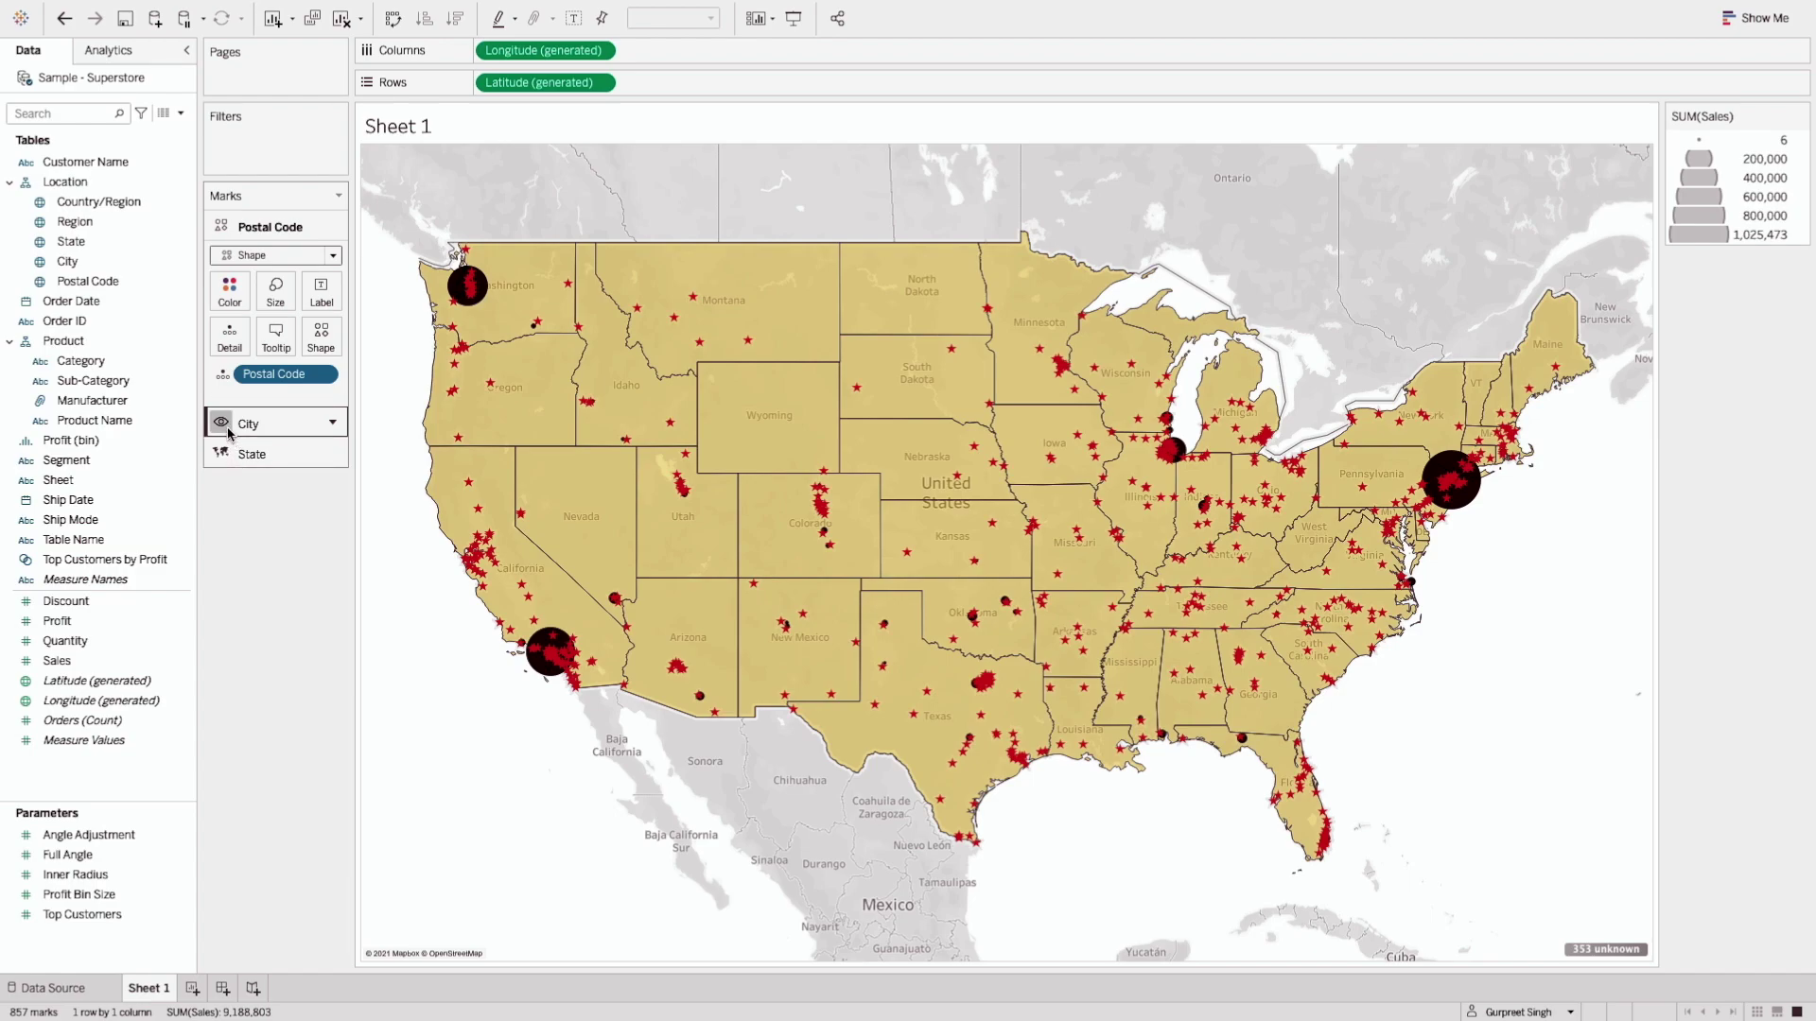
pyautogui.click(232, 230)
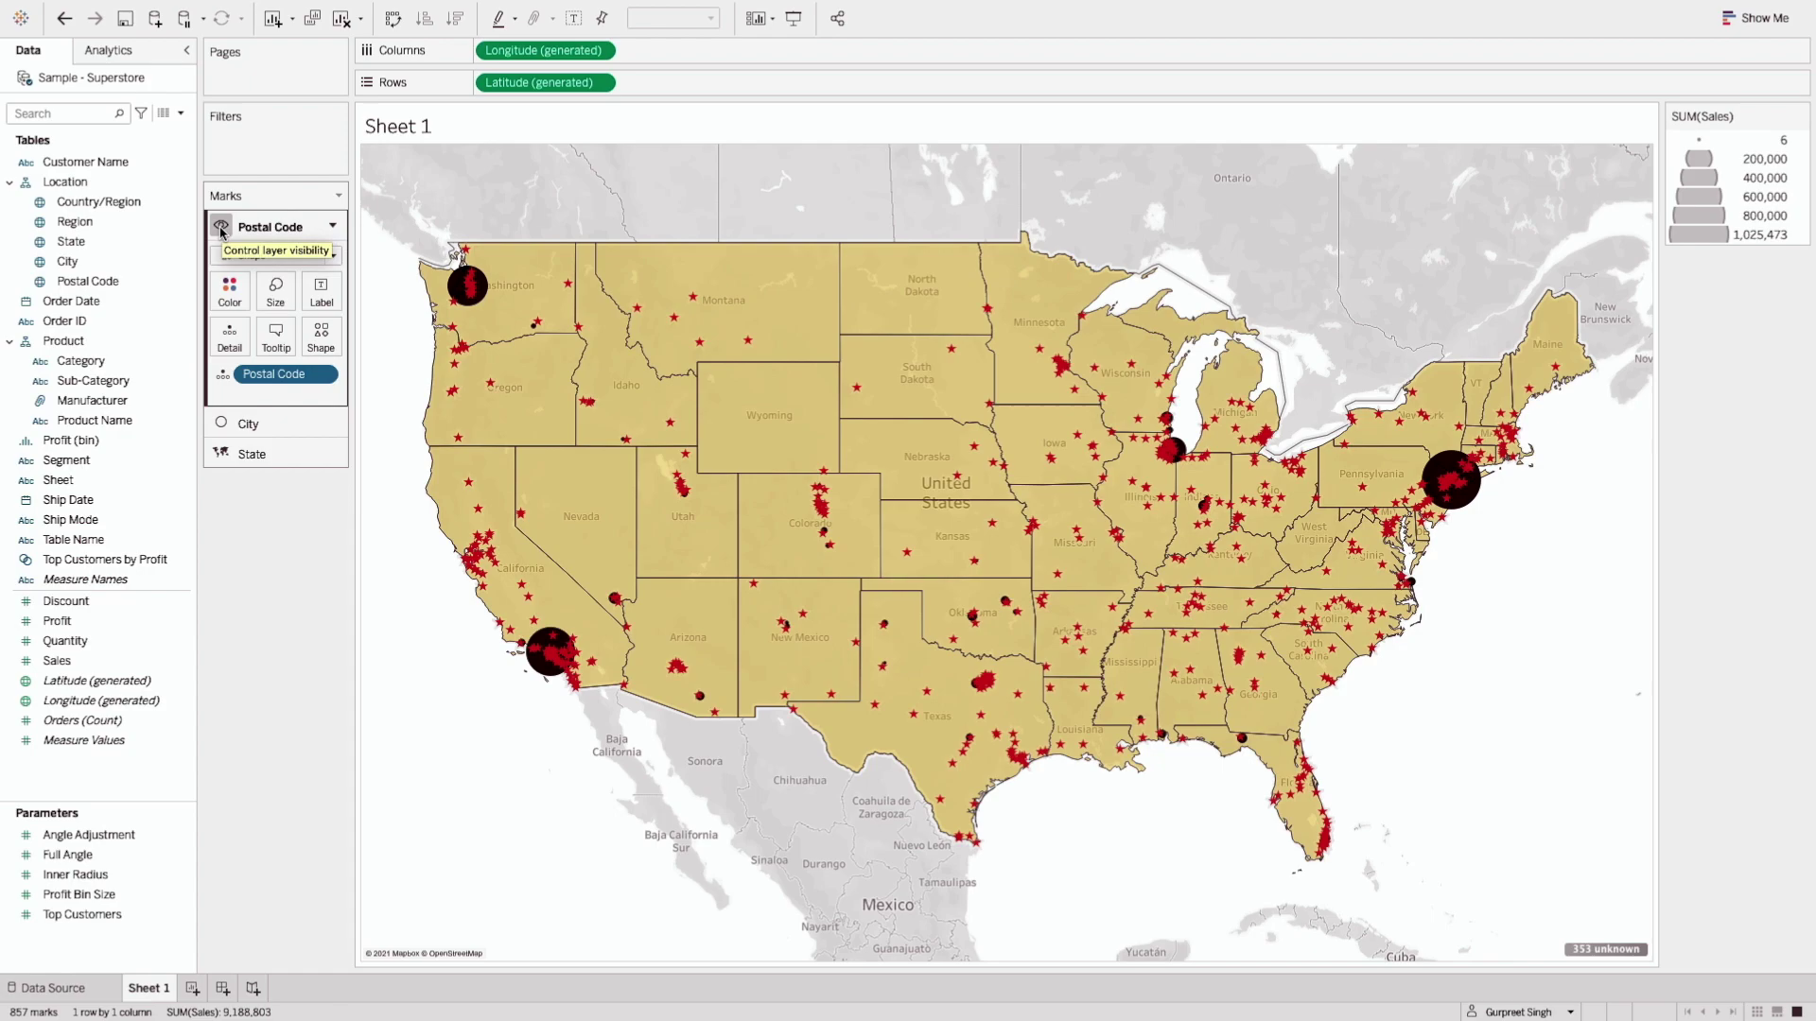
pyautogui.click(221, 229)
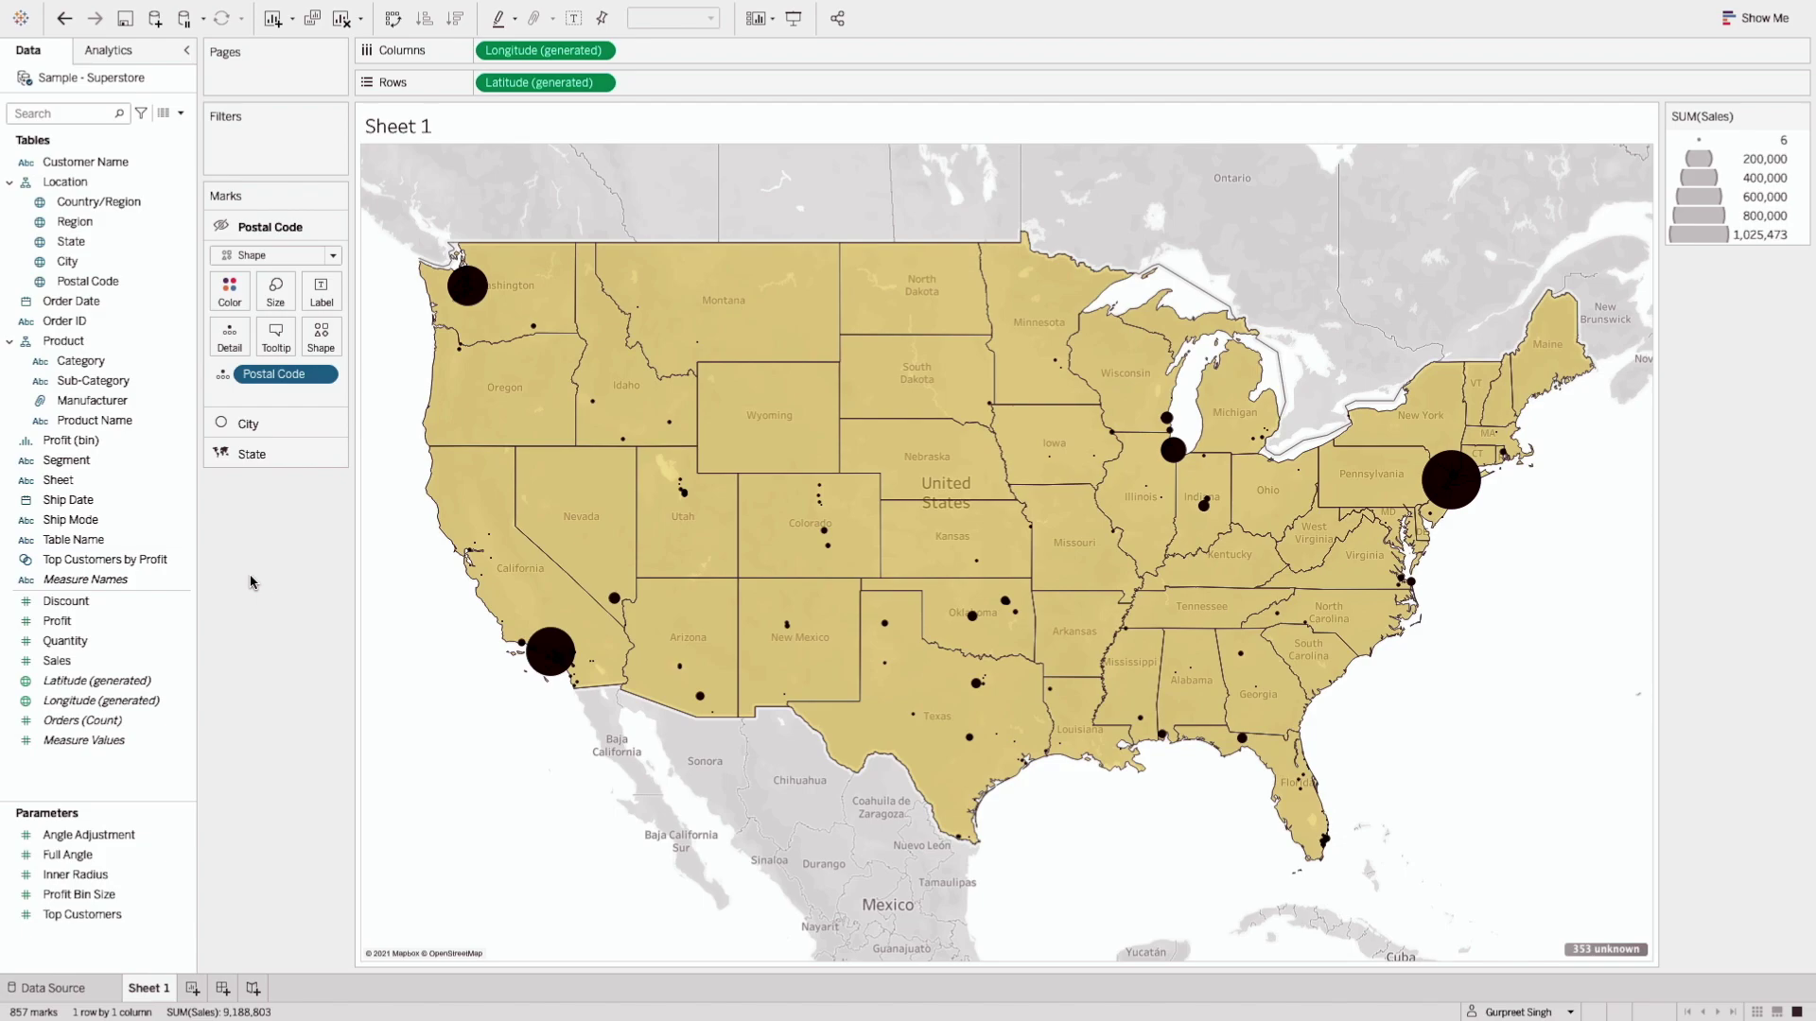
pyautogui.moveTo(525, 314)
pyautogui.moveTo(513, 395)
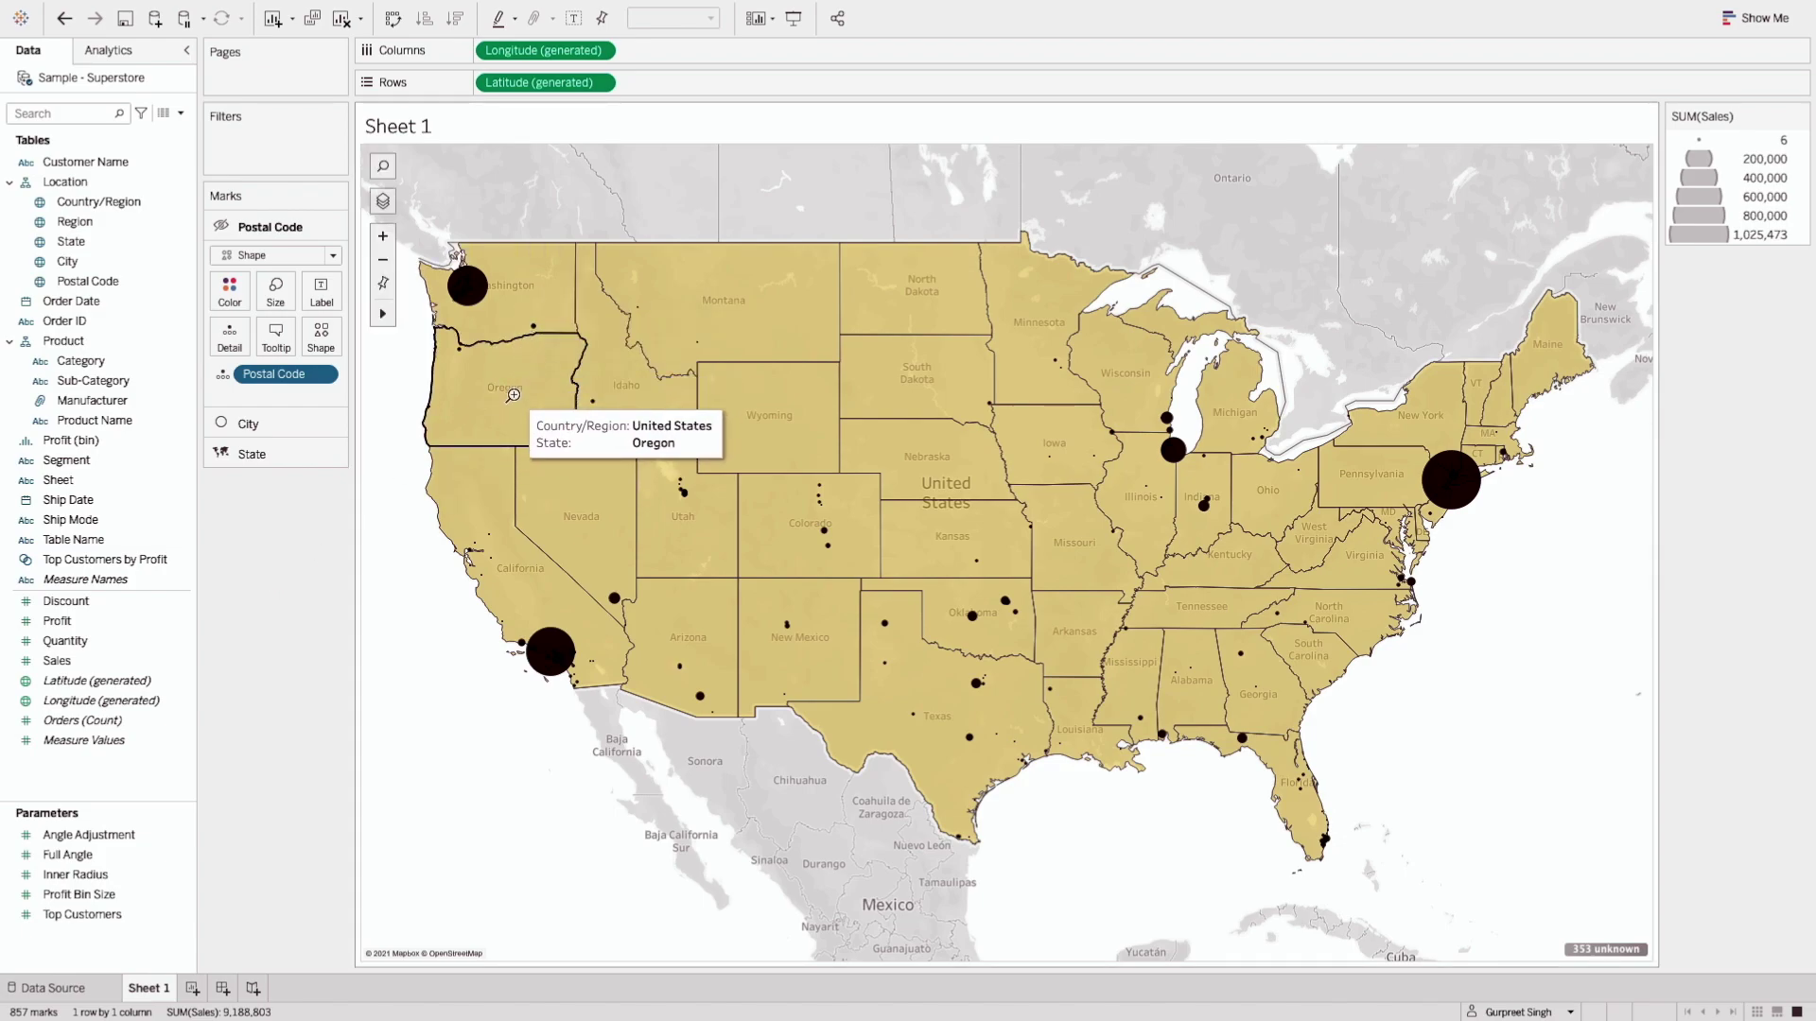
pyautogui.moveTo(470, 283)
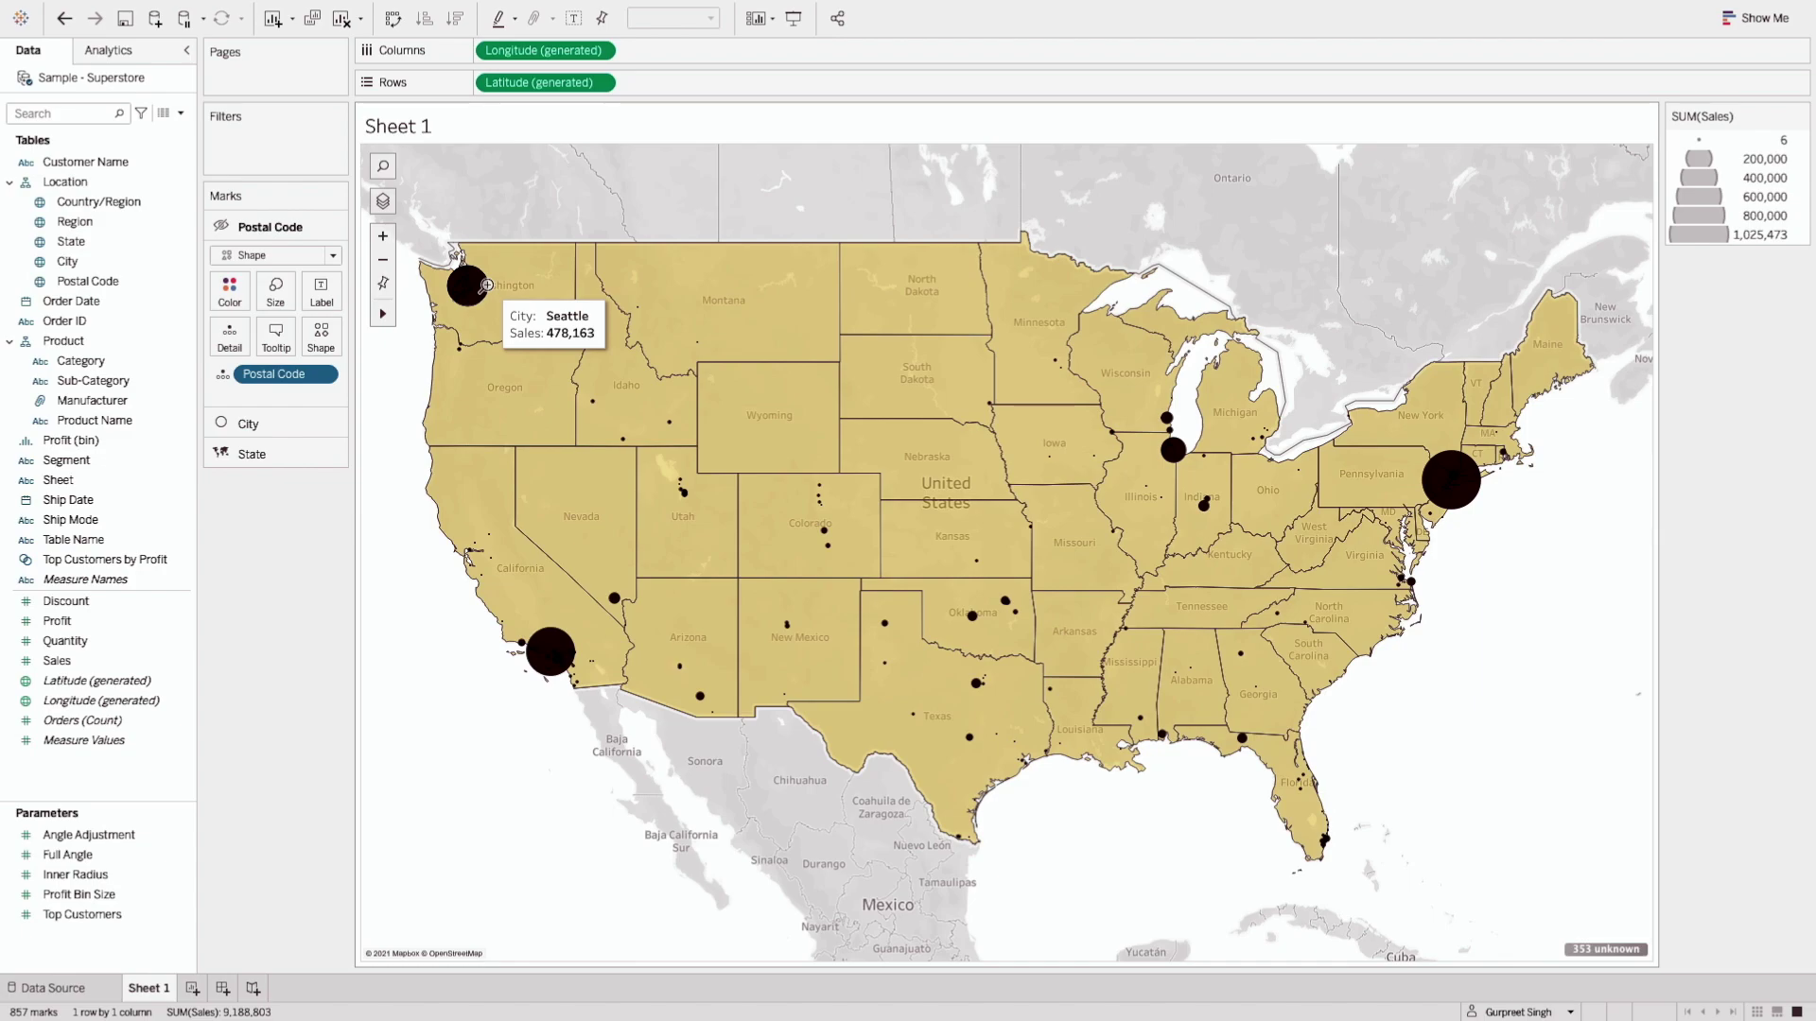
pyautogui.moveTo(527, 274)
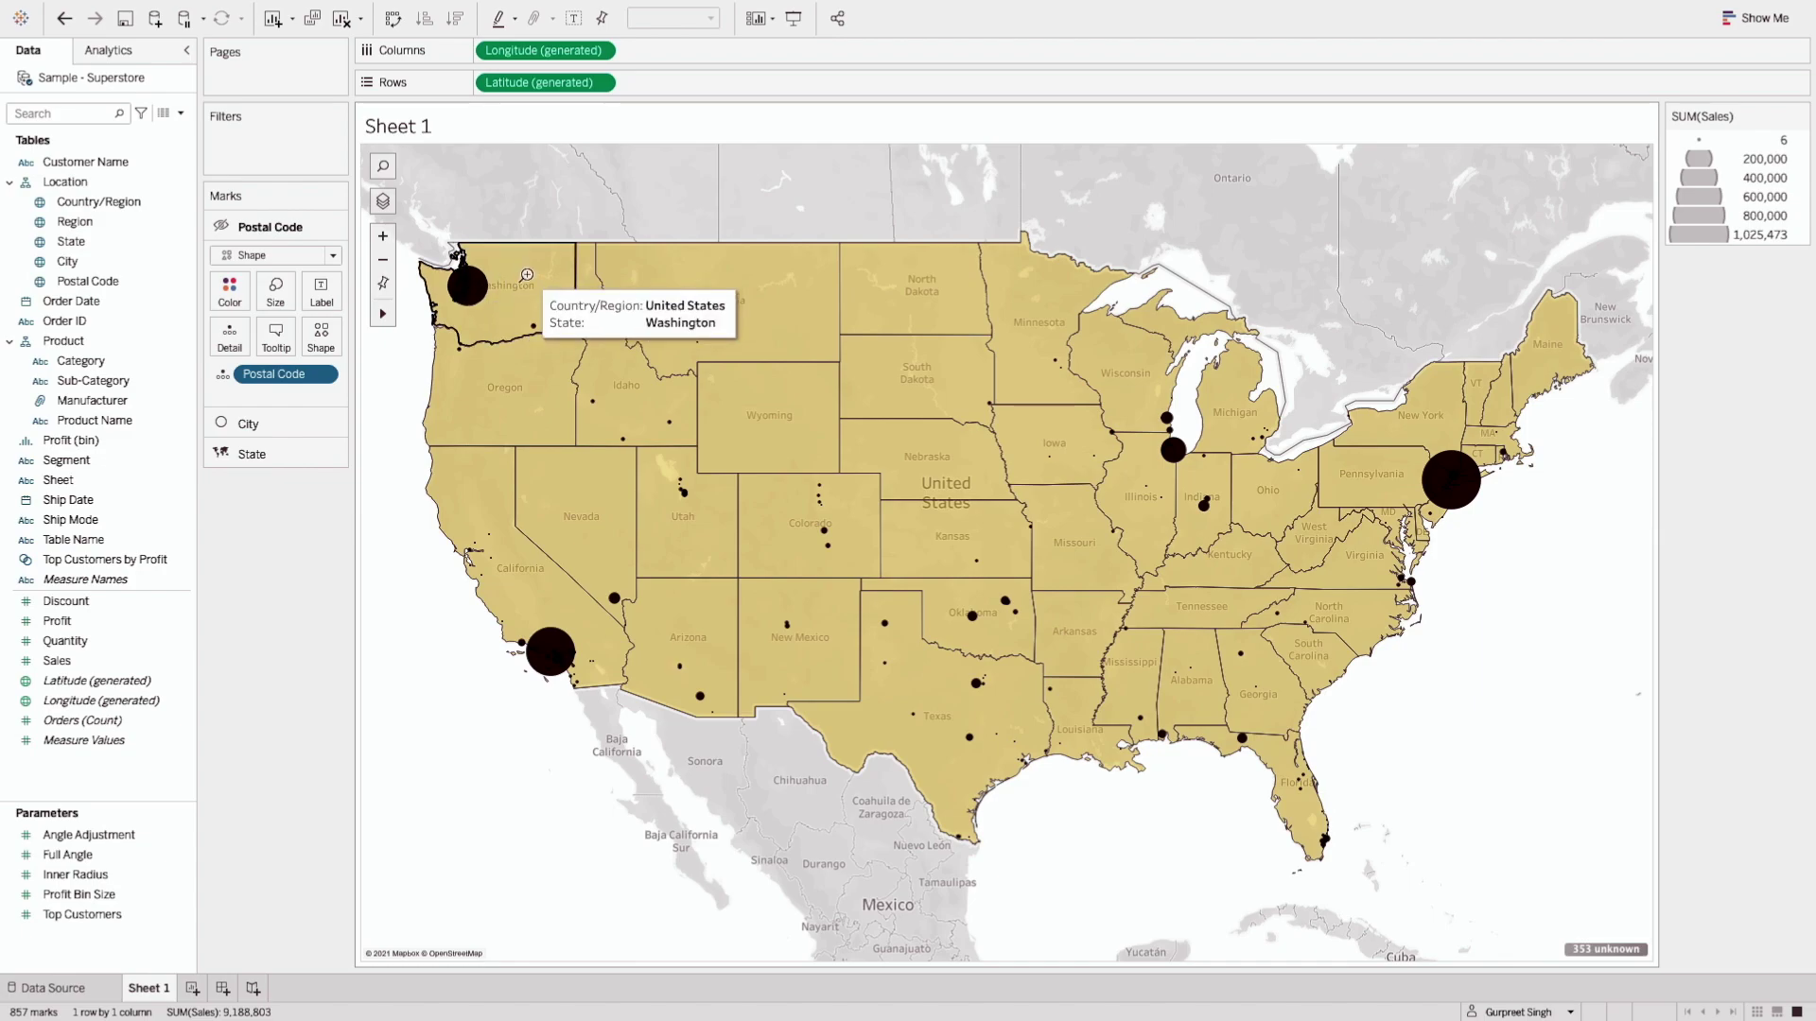
pyautogui.moveTo(723, 321)
pyautogui.moveTo(384, 314)
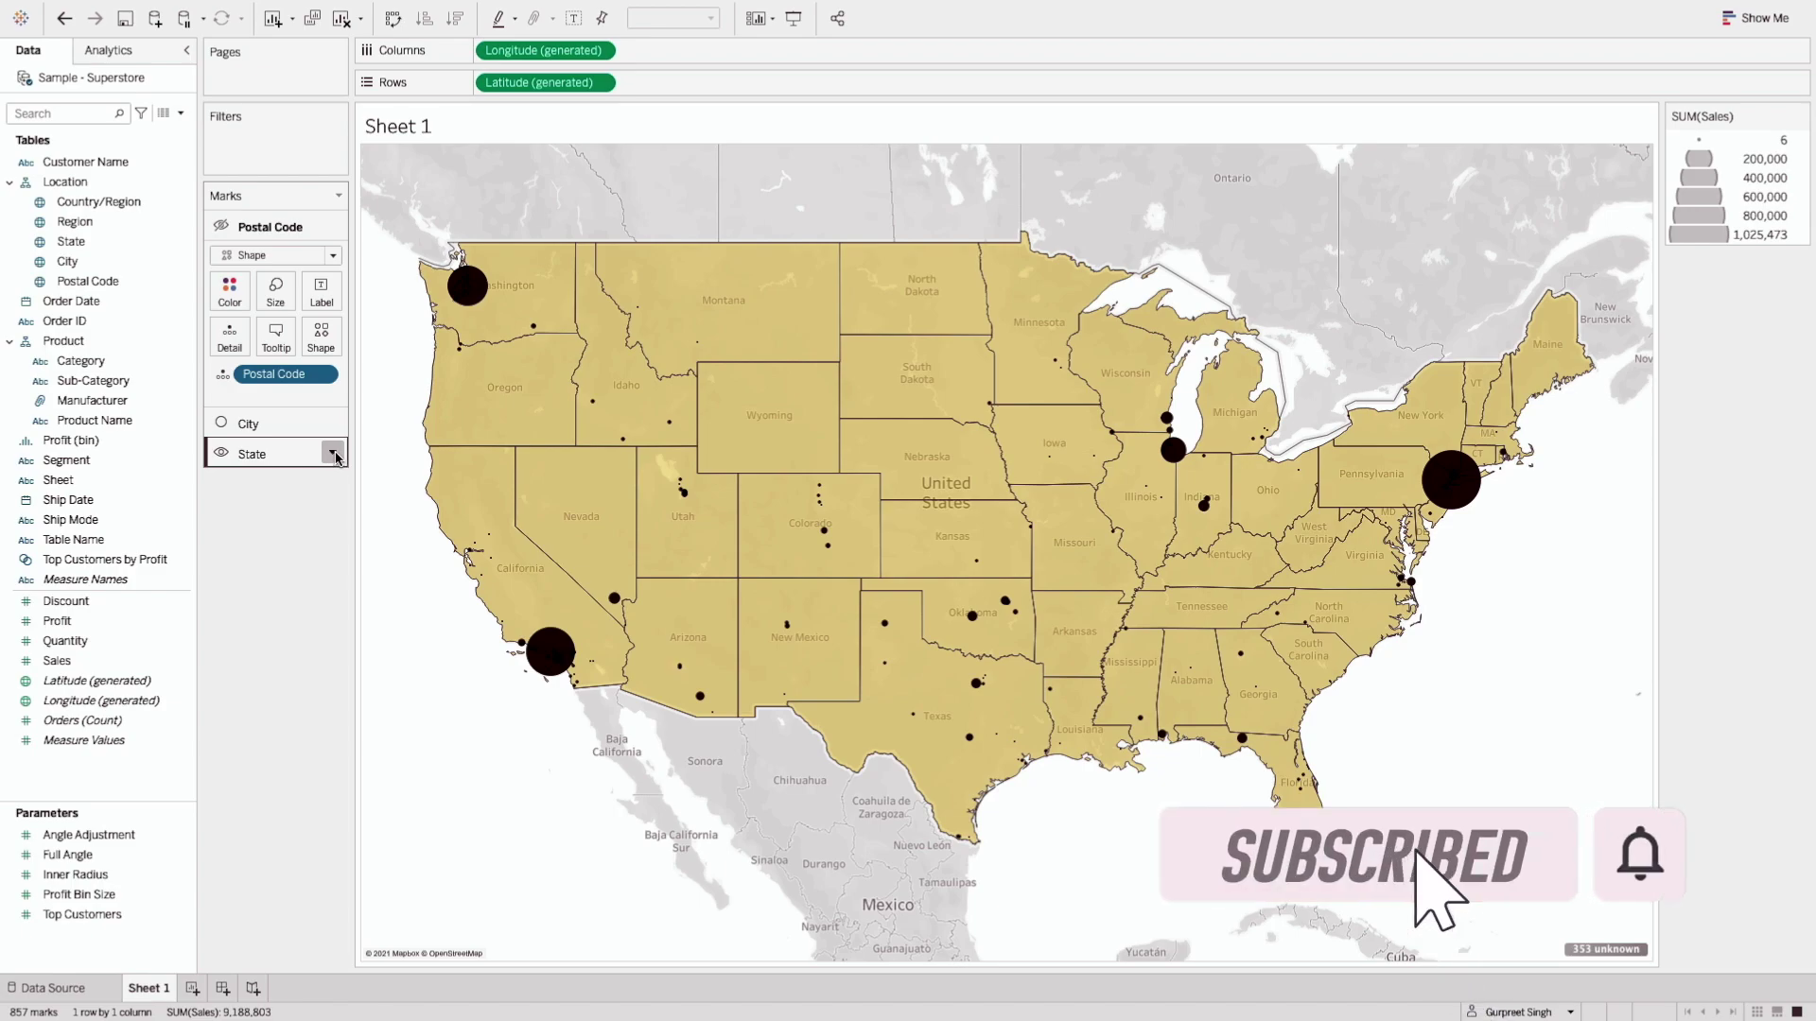
# Choose Disable Selection on the State layer so the gold shapes stay visible but unselectable.
pyautogui.click(333, 454)
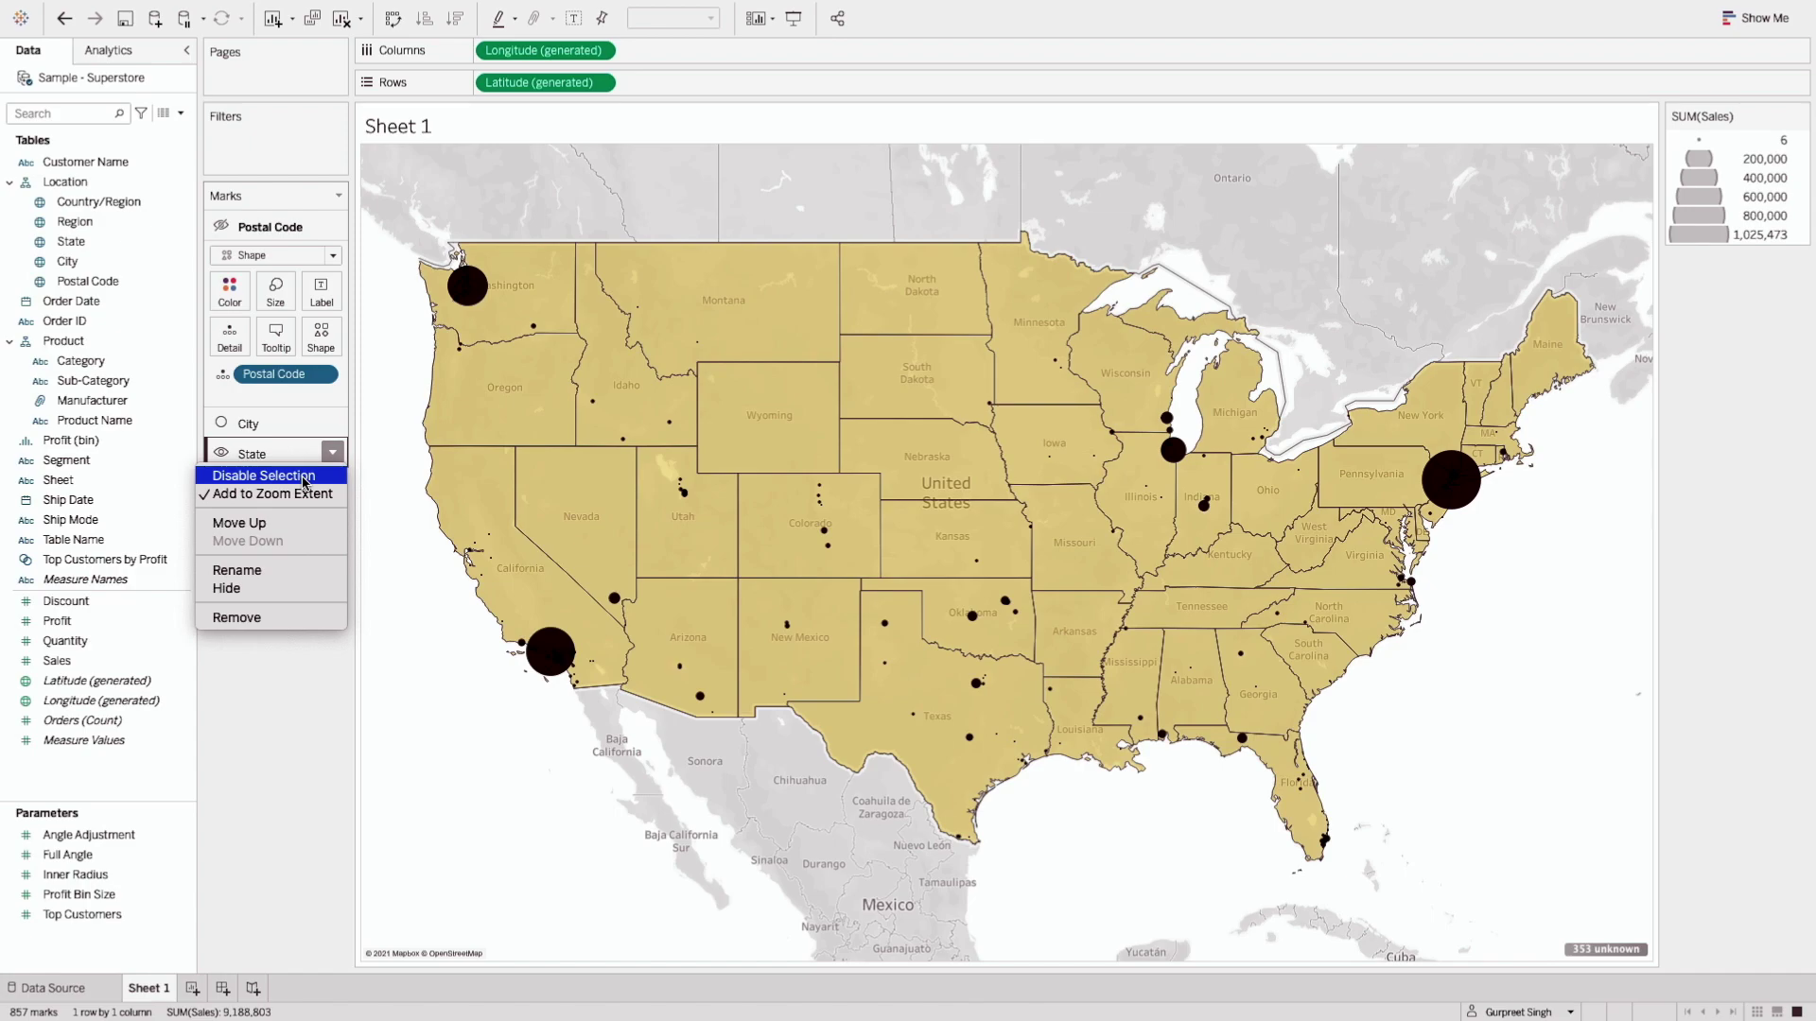
pyautogui.click(302, 476)
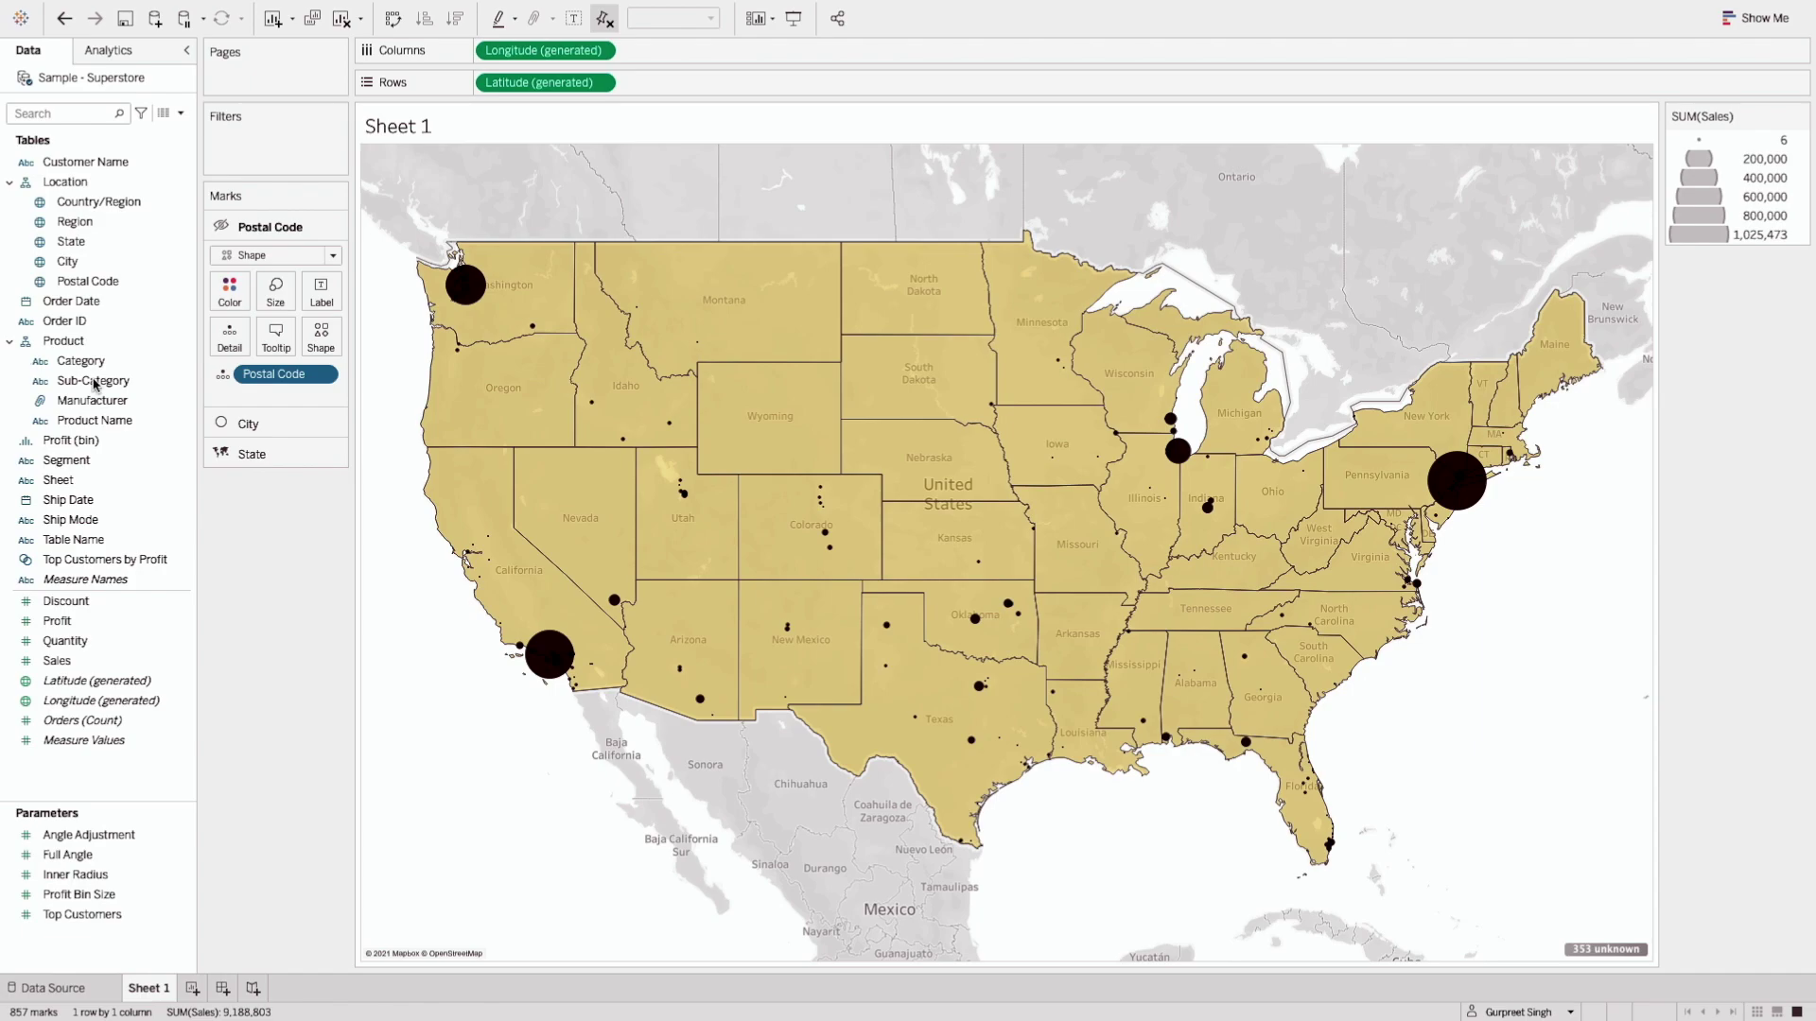
# Reorder the layers to City, Postal Code, State by dragging cards and using Move Down.
pyautogui.moveTo(288, 228); pyautogui.dragTo(283, 463)
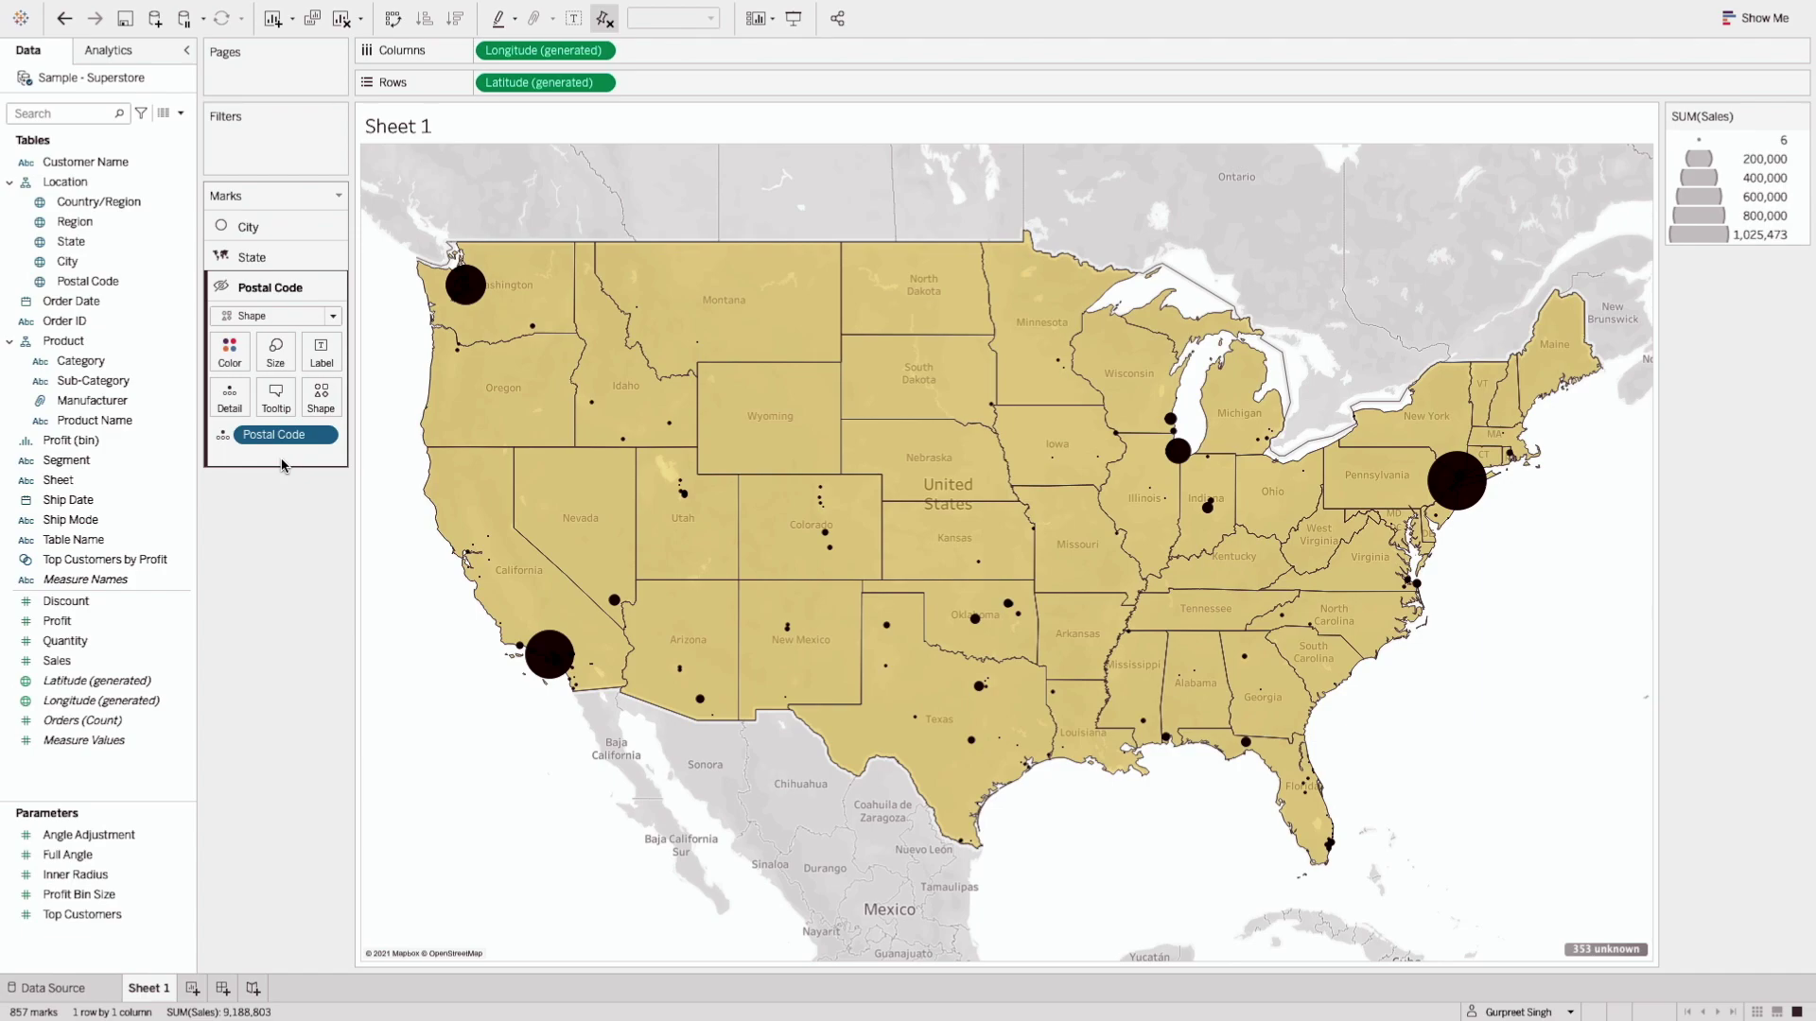
pyautogui.moveTo(261, 256); pyautogui.dragTo(291, 459)
pyautogui.click(331, 256)
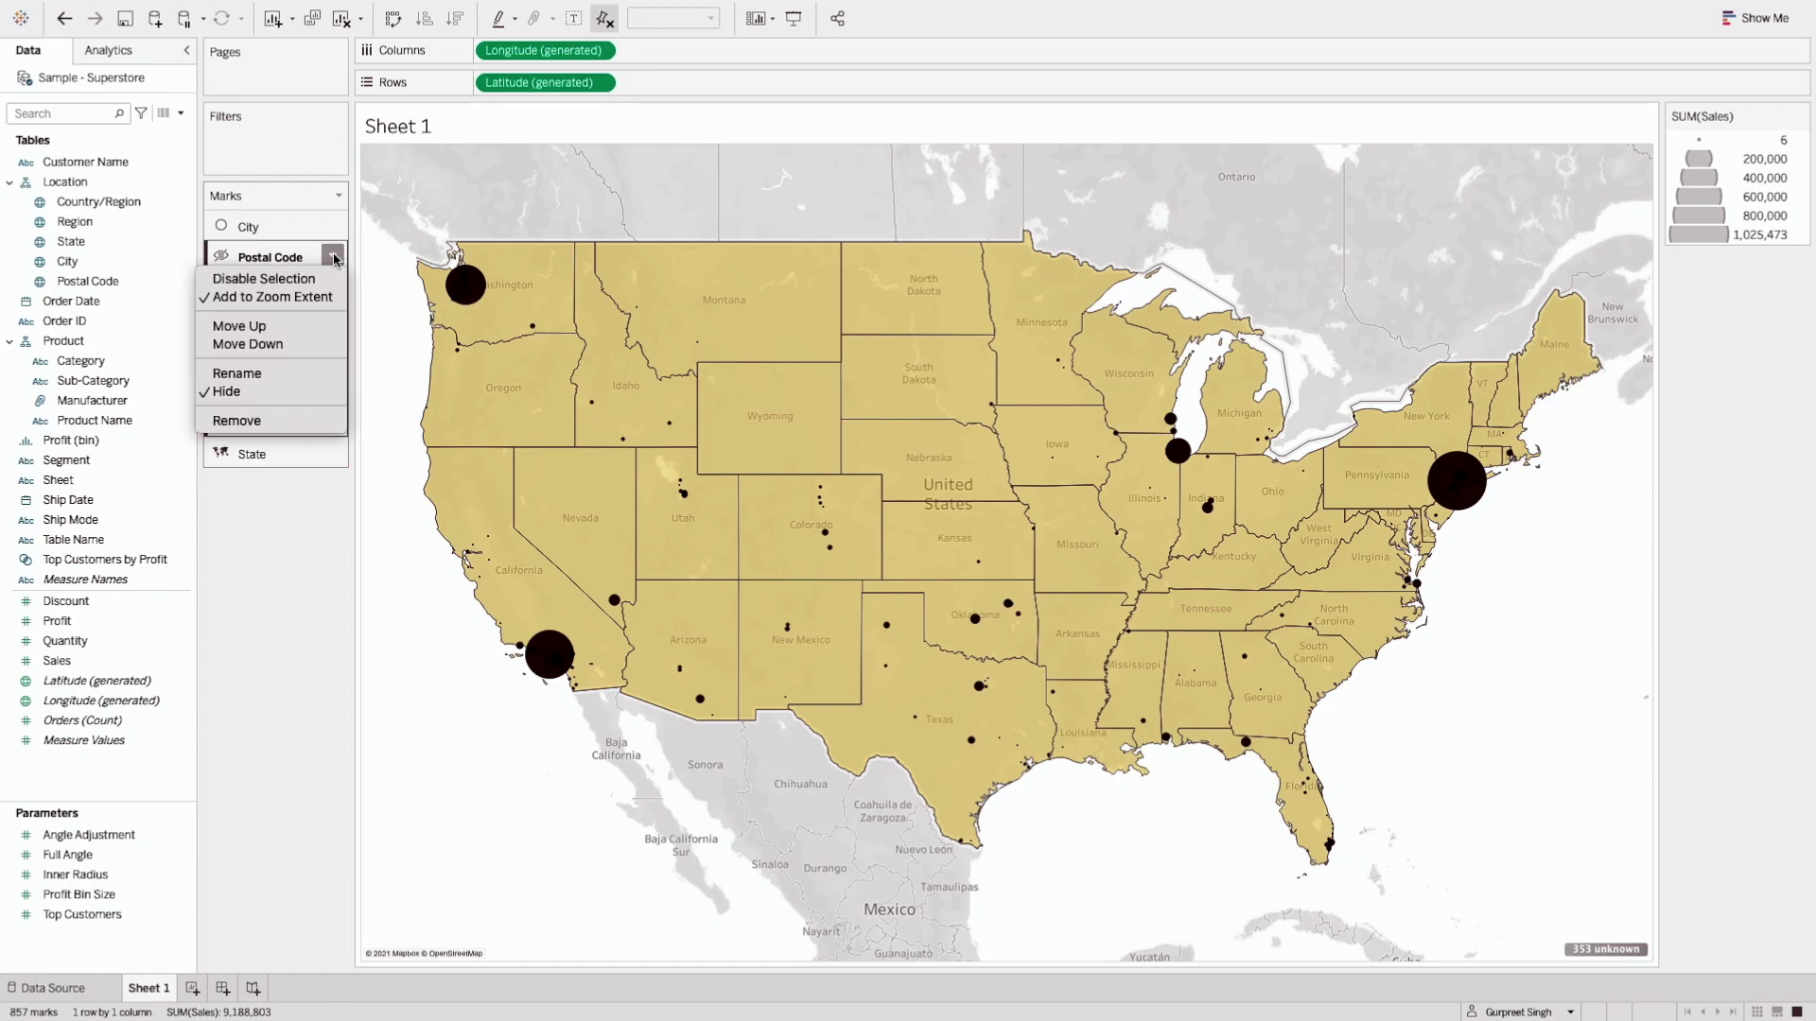
pyautogui.click(279, 345)
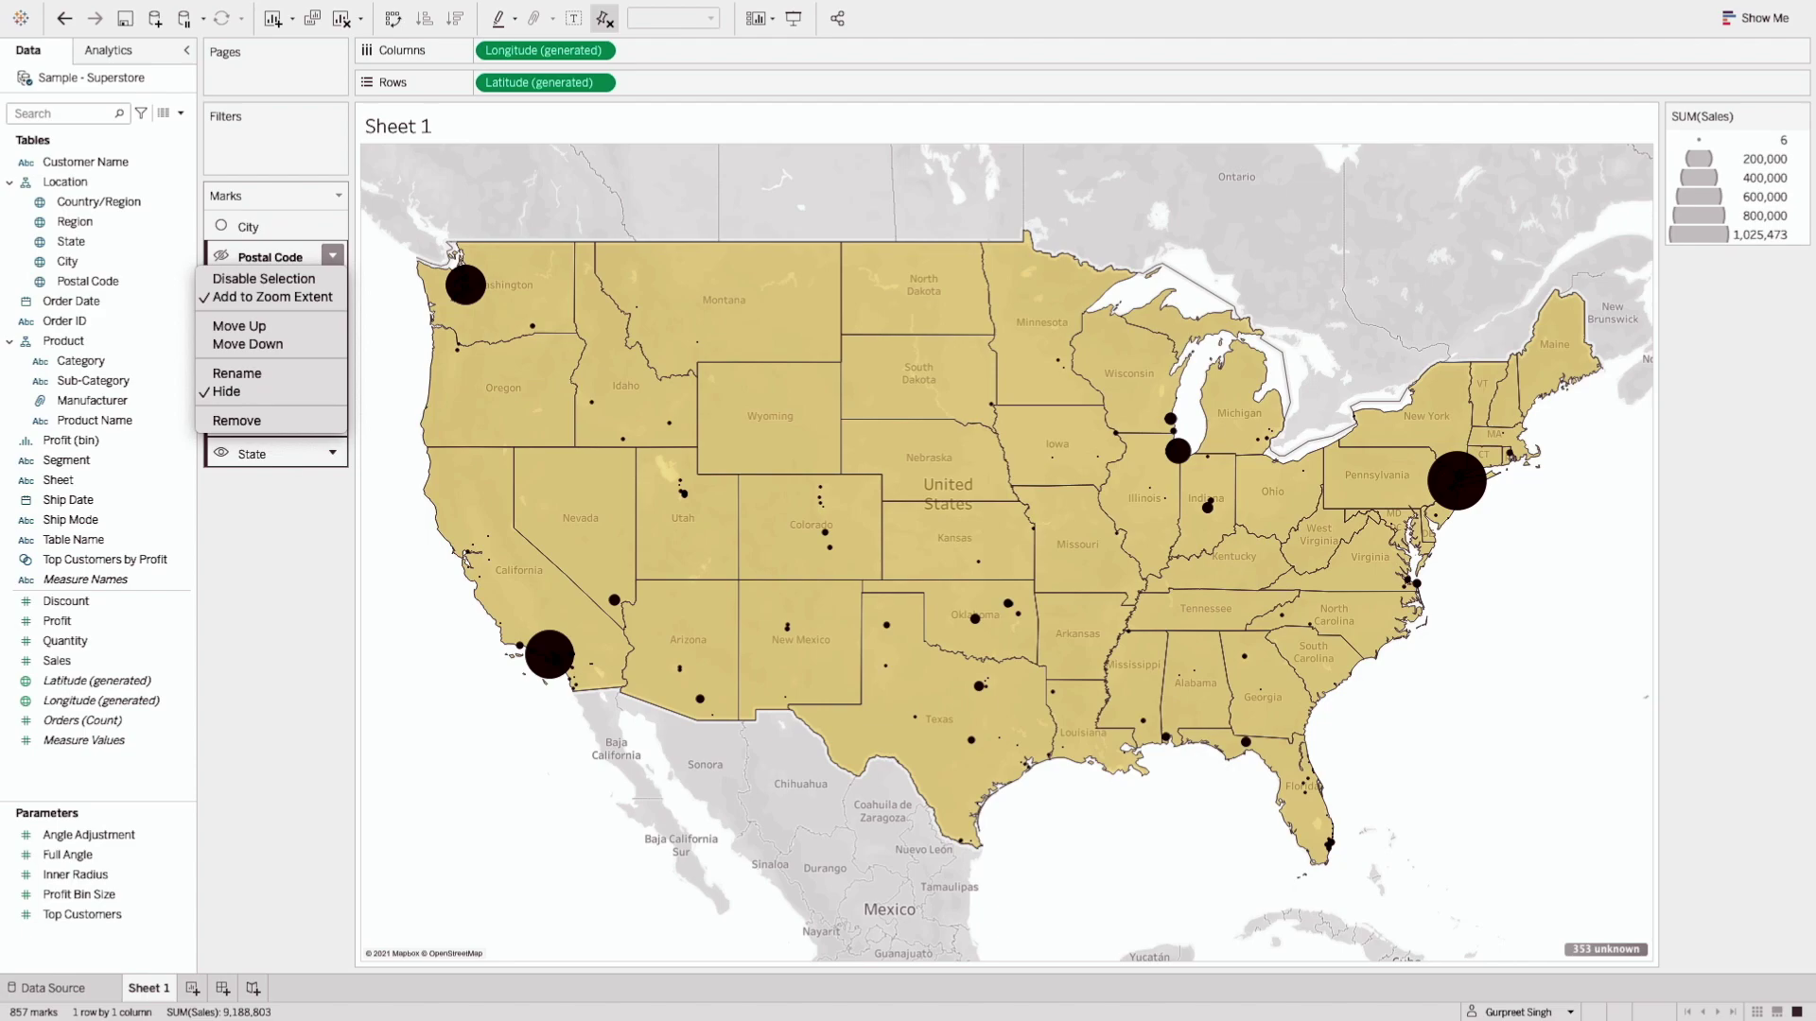